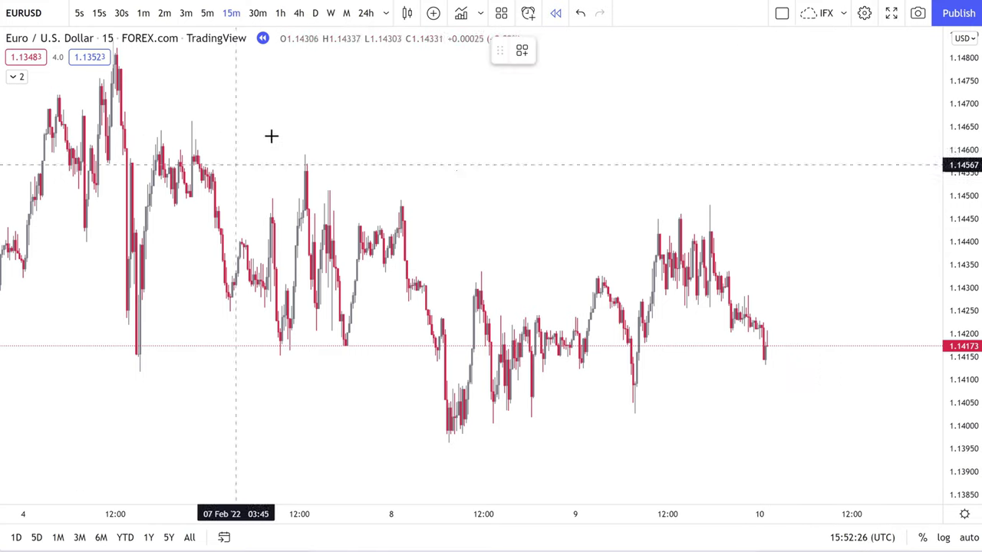
# Brush arcs above the high just before 7 Feb and below the 8 Feb low, mark the highs between, and undo the strokes
pyautogui.moveTo(172, 137)
pyautogui.mouseDown()
pyautogui.moveTo(192, 91)
pyautogui.moveTo(217, 132)
pyautogui.mouseUp()
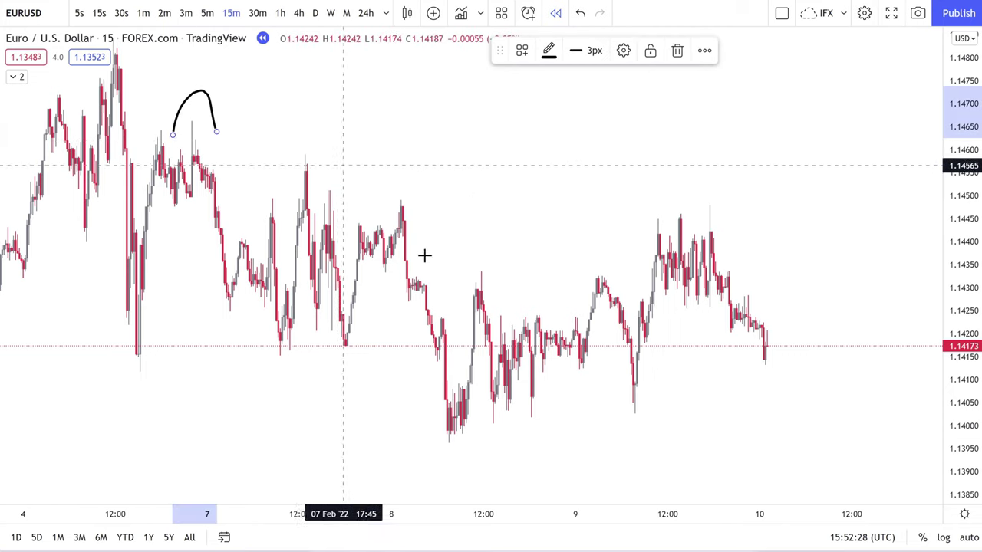
pyautogui.moveTo(424, 442); pyautogui.dragTo(491, 441)
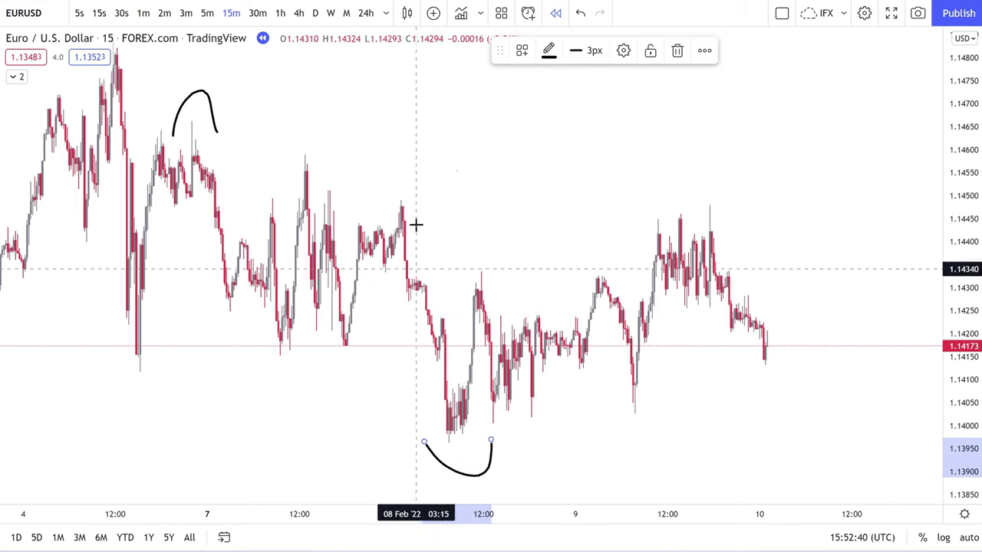
pyautogui.click(395, 197)
pyautogui.click(330, 183)
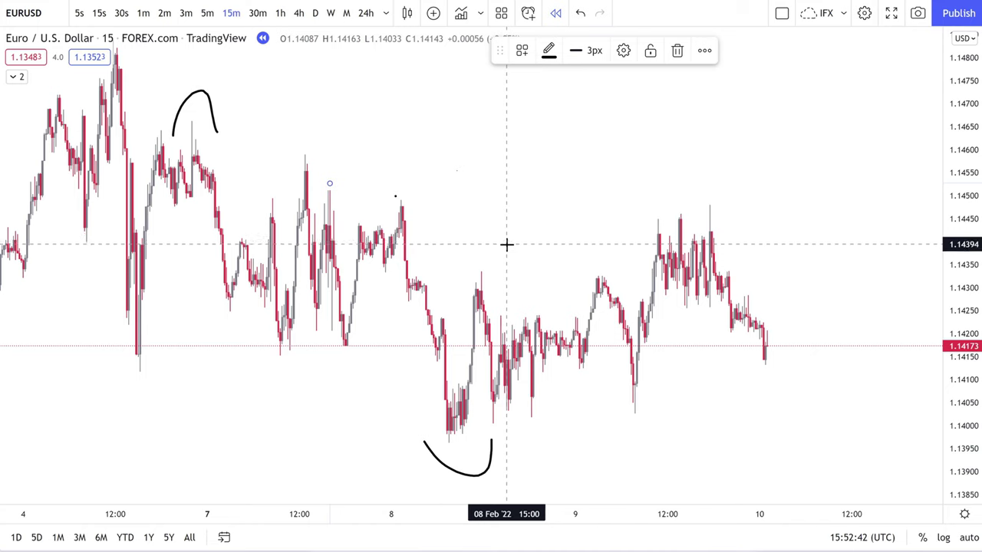
pyautogui.hotkey('ctrl', 'z')
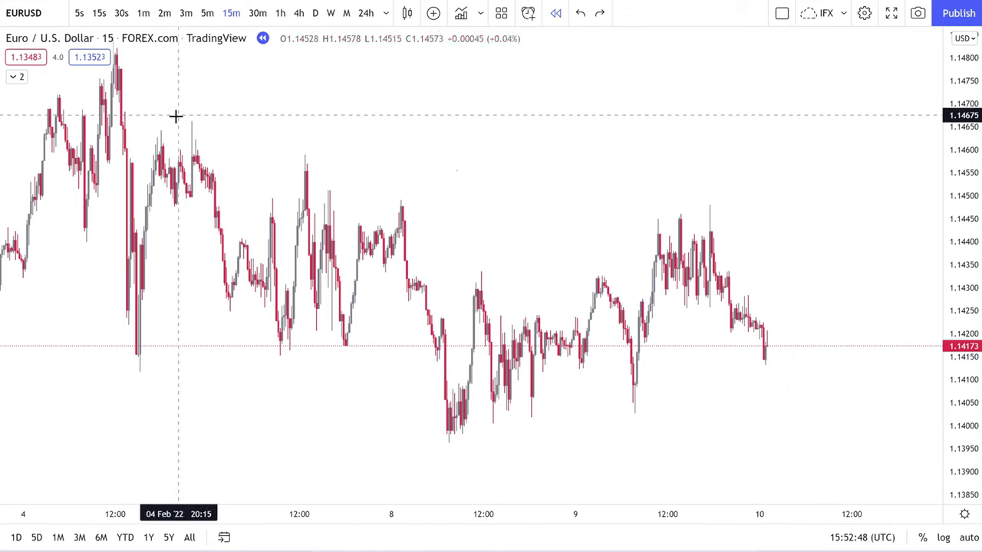
# Brush short lines at the high just before 7 Feb and at the 8 Feb low, and undo both
pyautogui.moveTo(167, 118); pyautogui.dragTo(250, 130)
pyautogui.moveTo(432, 446); pyautogui.dragTo(507, 455)
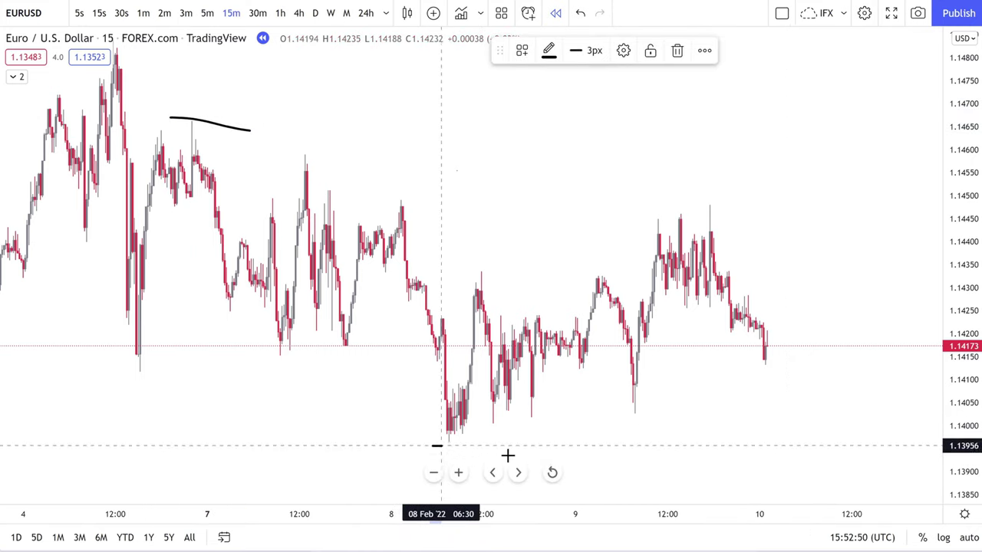
pyautogui.hotkey('ctrl', 'z')
pyautogui.hotkey('ctrl', 'z')
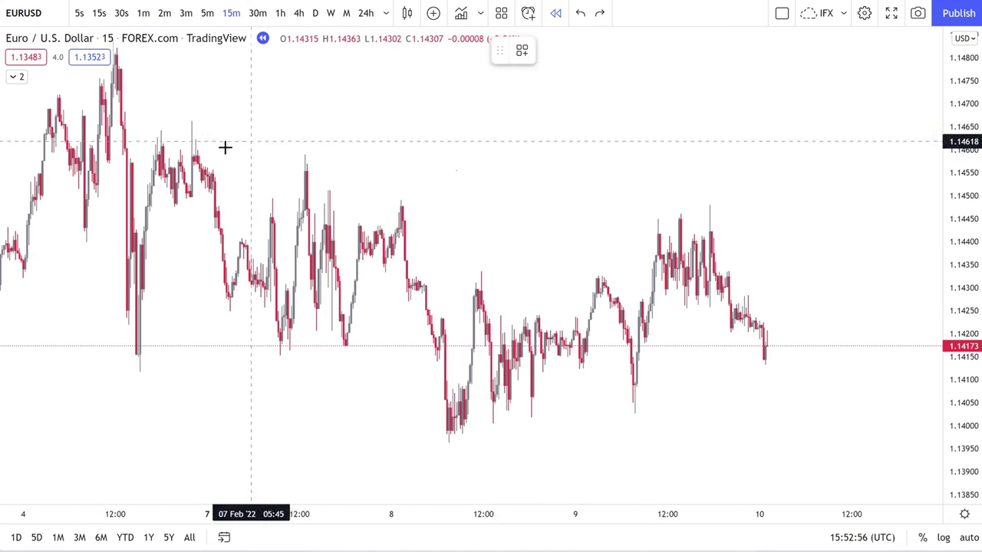
# Draw a rectangle from 04 Feb 21:45 to 07 Feb 14:30 between 1.14568 and 1.14627, and give it a black border
pyautogui.moveTo(191, 164)
pyautogui.mouseDown()
pyautogui.moveTo(217, 146)
pyautogui.moveTo(328, 138)
pyautogui.moveTo(318, 137)
pyautogui.mouseUp()
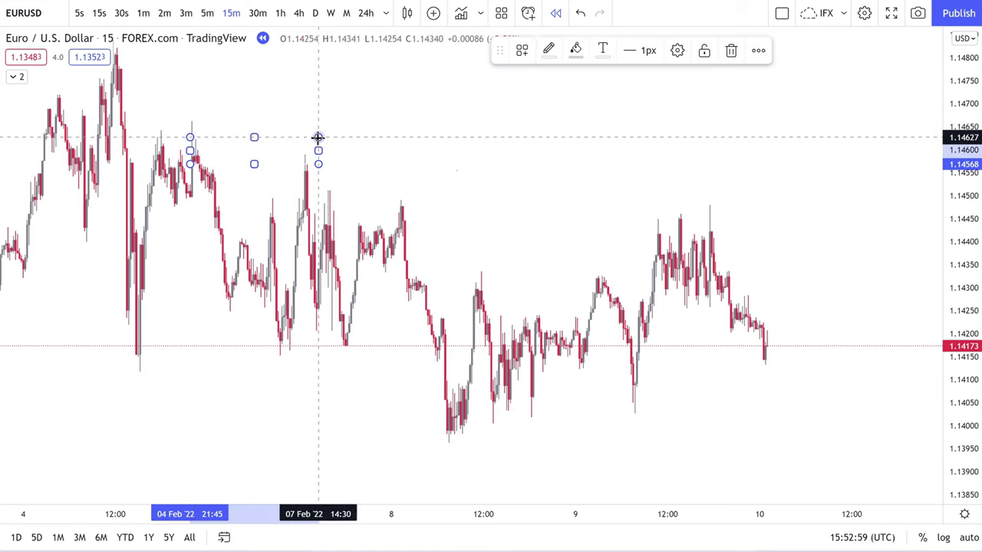
pyautogui.click(559, 51)
pyautogui.click(690, 82)
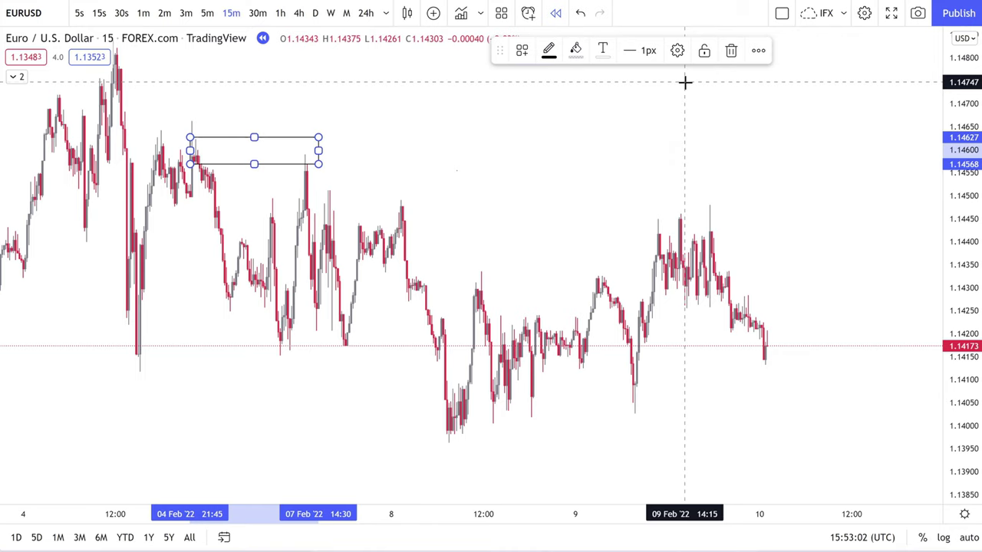
# Draw rectangles at the next two lower highs: 1.14472–1.14595 from 07 Feb 12:30, and 1.14414–1.14487 from 08 Feb 01:00
pyautogui.click(303, 208)
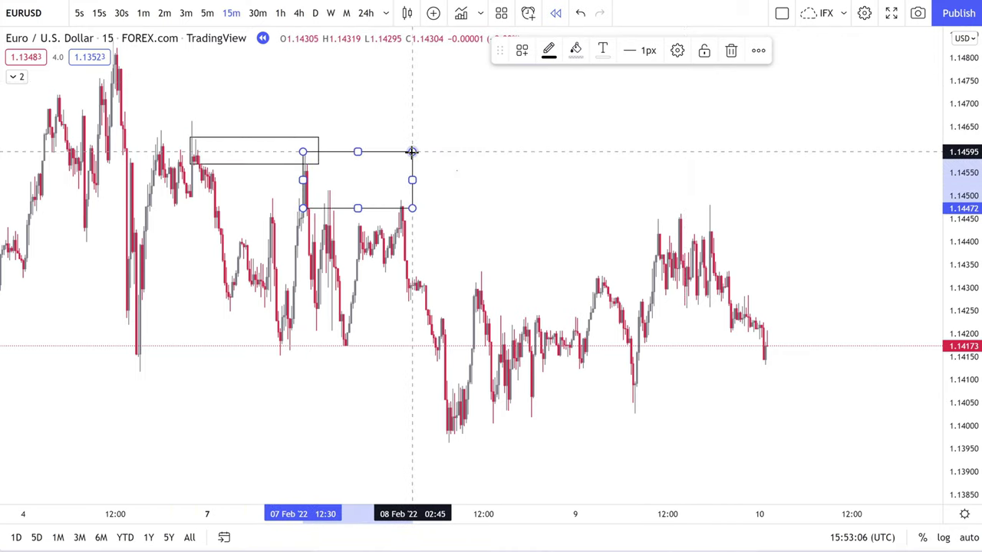
pyautogui.click(412, 152)
pyautogui.click(398, 236)
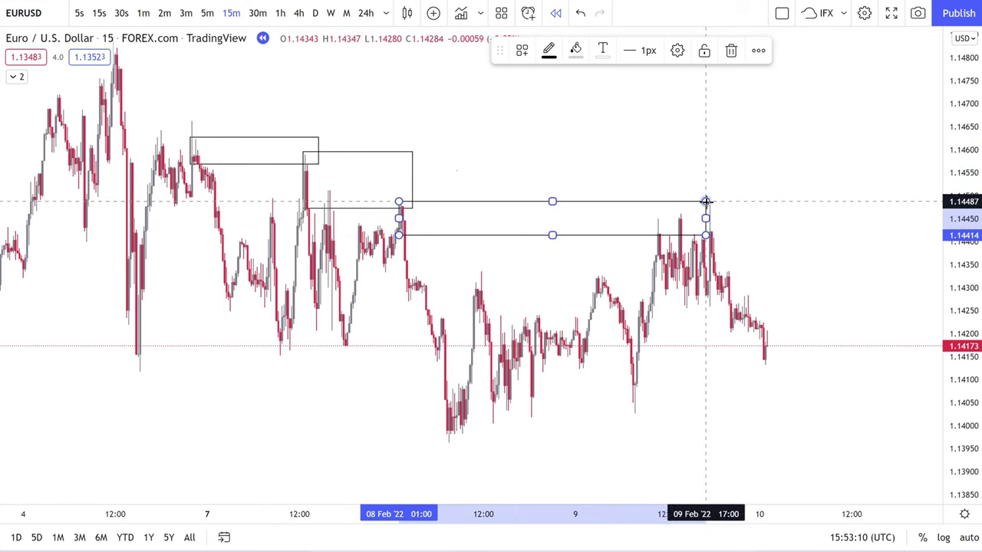
pyautogui.click(710, 203)
# Extend the third rectangle's right edge slightly past the last 9 Feb high
pyautogui.moveTo(692, 155); pyautogui.dragTo(585, 156)
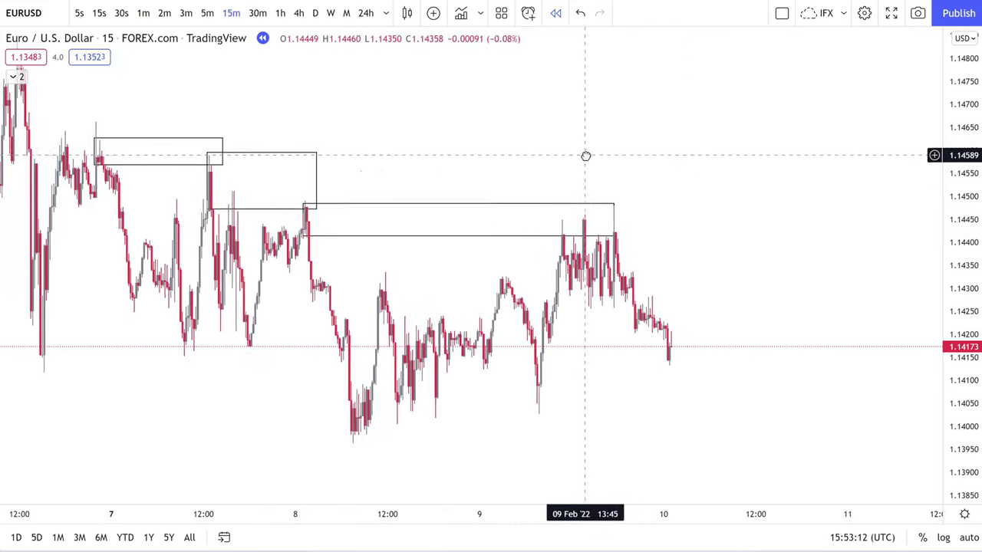
pyautogui.scroll(-1, 560, 237)
pyautogui.click(704, 239)
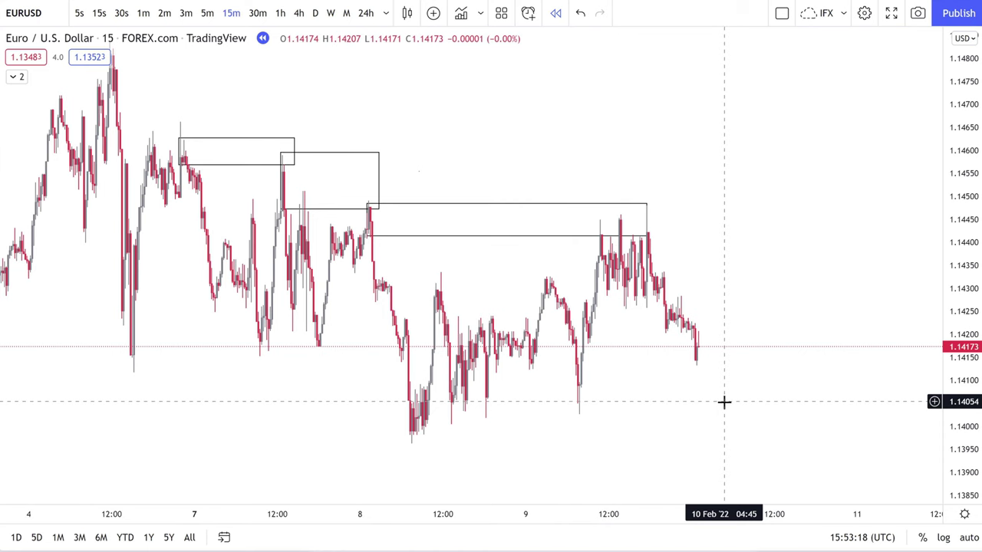
pyautogui.moveTo(654, 223); pyautogui.dragTo(681, 220)
pyautogui.click(665, 220)
pyautogui.moveTo(741, 252); pyautogui.dragTo(721, 248)
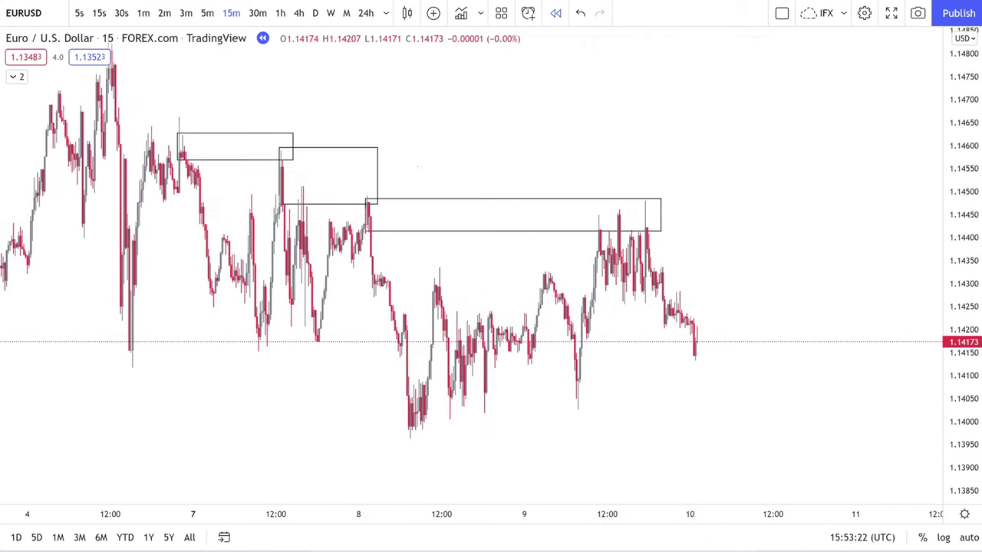
# Draw a fourth rectangle from 09 Feb 17:00 well into 10 Feb, between 1.14421 and 1.14480
pyautogui.moveTo(641, 228); pyautogui.dragTo(822, 201)
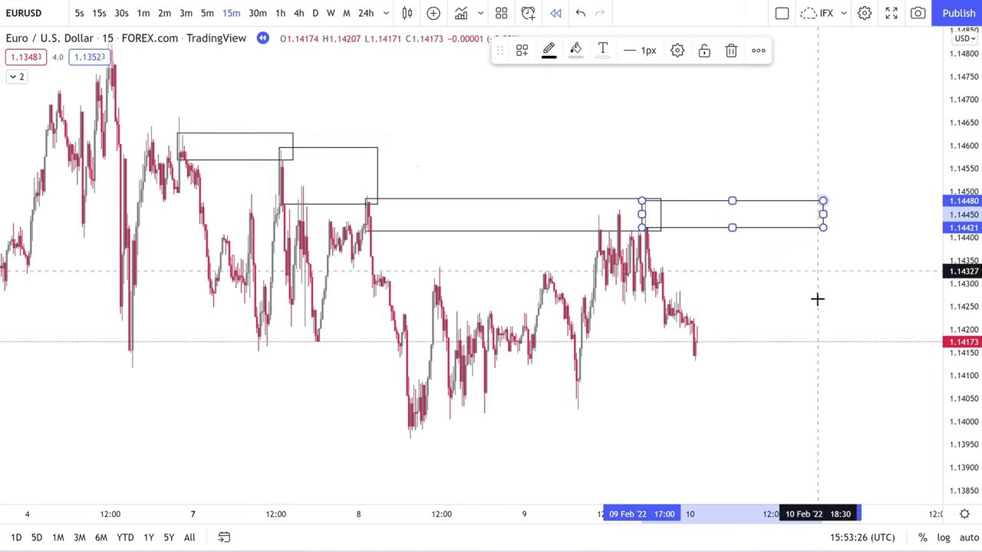
pyautogui.click(736, 314)
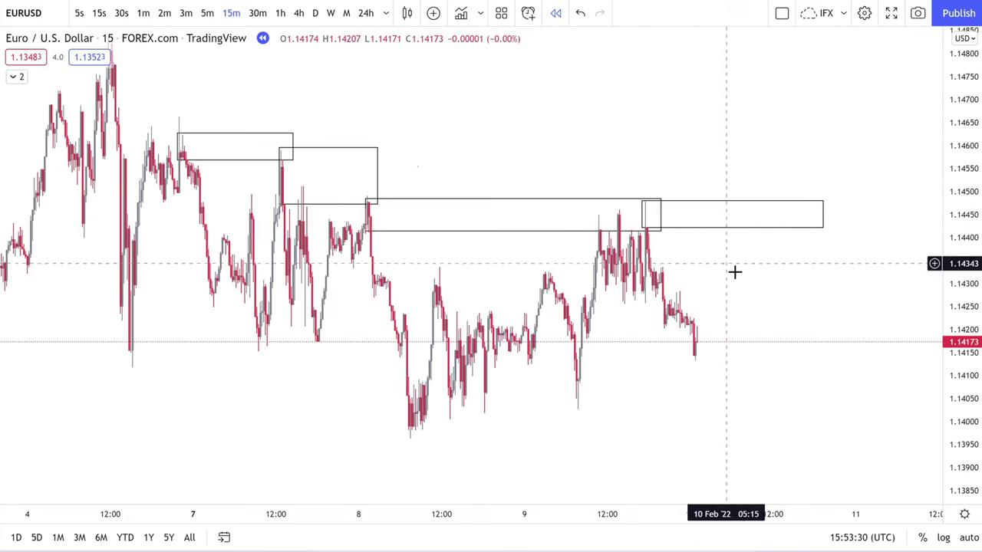
pyautogui.moveTo(733, 276); pyautogui.dragTo(713, 277)
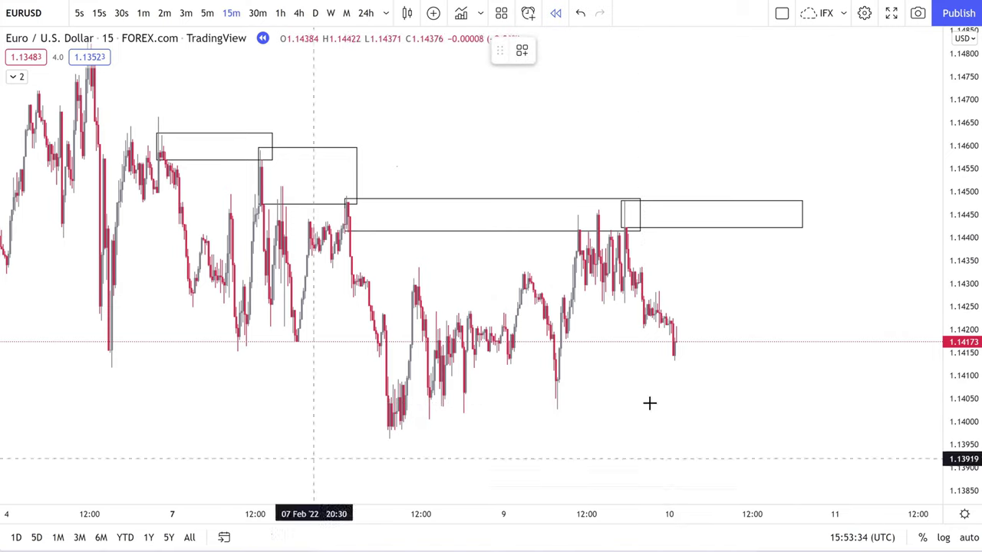
# Brush a projected price path rising into the fourth rectangle and falling away from it, and undo the strokes
pyautogui.moveTo(686, 333)
pyautogui.mouseDown()
pyautogui.moveTo(742, 215)
pyautogui.moveTo(782, 213)
pyautogui.moveTo(757, 228)
pyautogui.moveTo(776, 371)
pyautogui.mouseUp()
pyautogui.moveTo(733, 341); pyautogui.dragTo(812, 326)
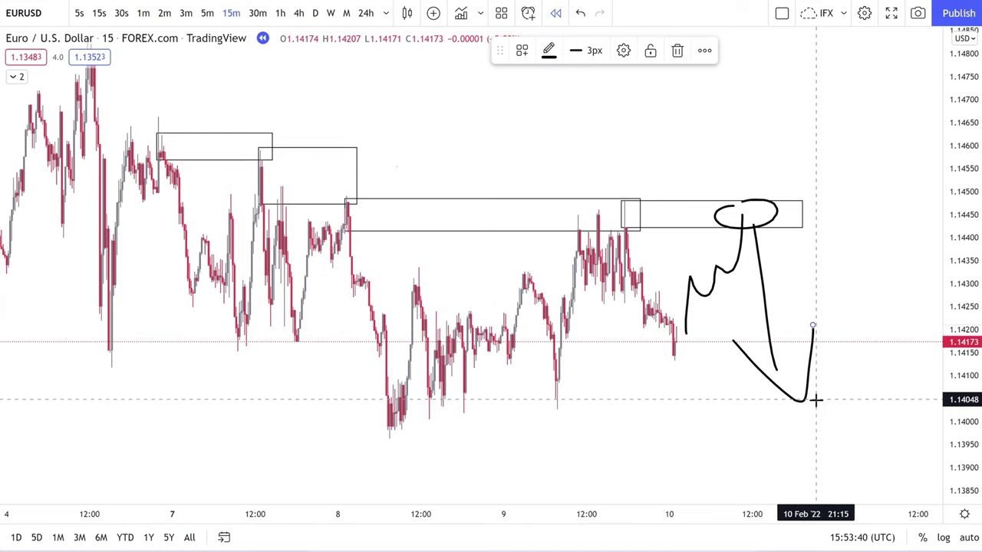
pyautogui.hotkey('ctrl', 'z')
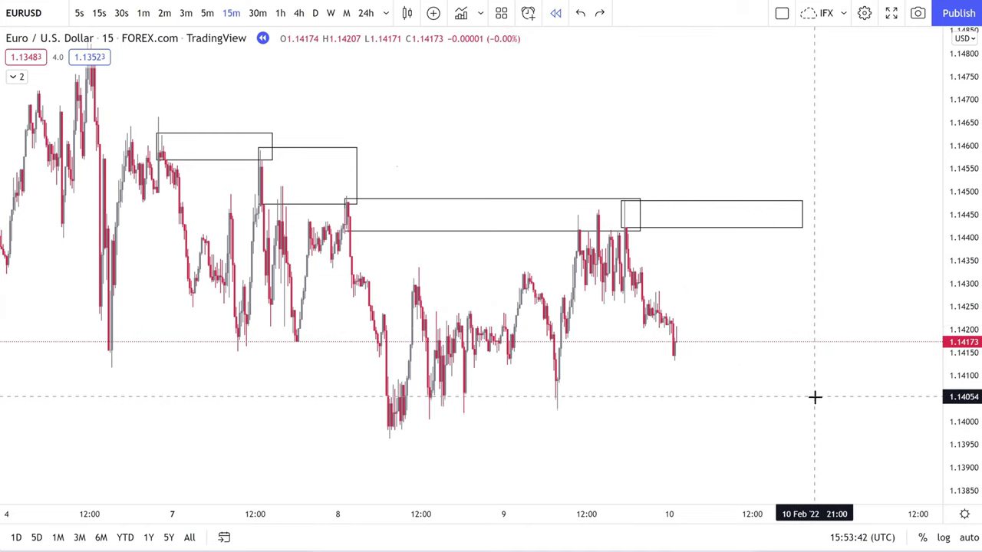
# Brush a rising line beneath the 8 and 9 Feb lows, and undo it
pyautogui.scroll(-2, 815, 397)
pyautogui.scroll(-1, 632, 345)
pyautogui.scroll(1, 456, 317)
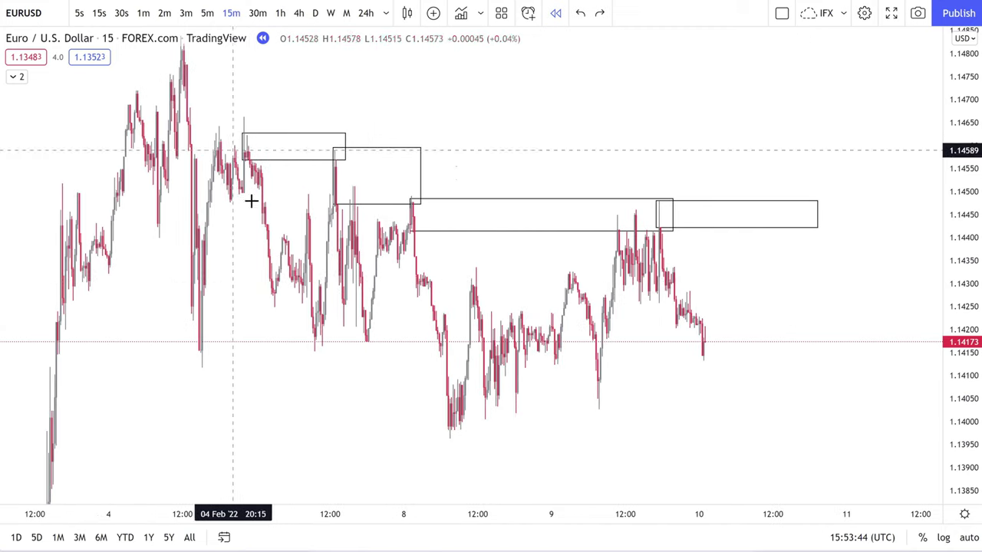
pyautogui.scroll(1, 677, 344)
pyautogui.moveTo(700, 394); pyautogui.dragTo(751, 377)
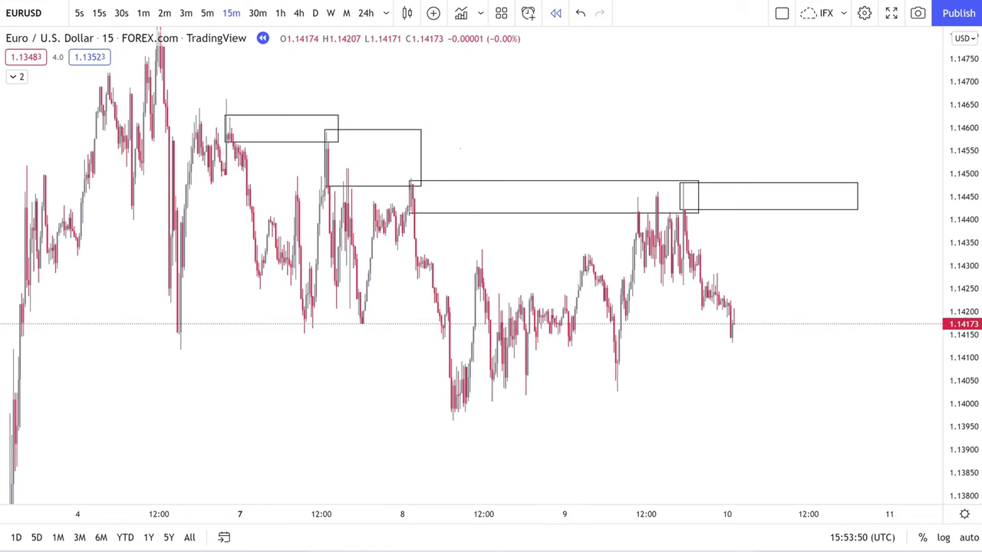
pyautogui.moveTo(455, 423); pyautogui.dragTo(789, 350)
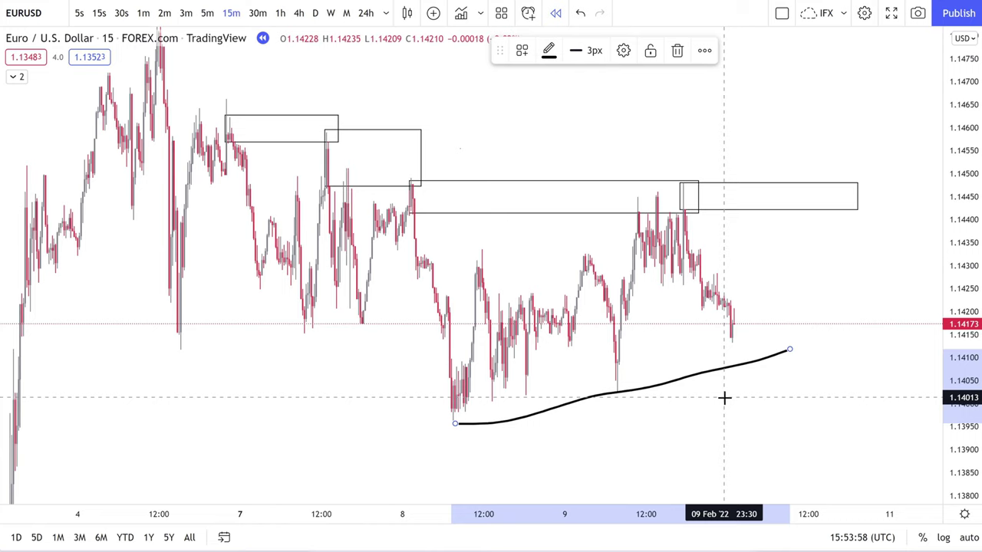
pyautogui.hotkey('ctrl', 'z')
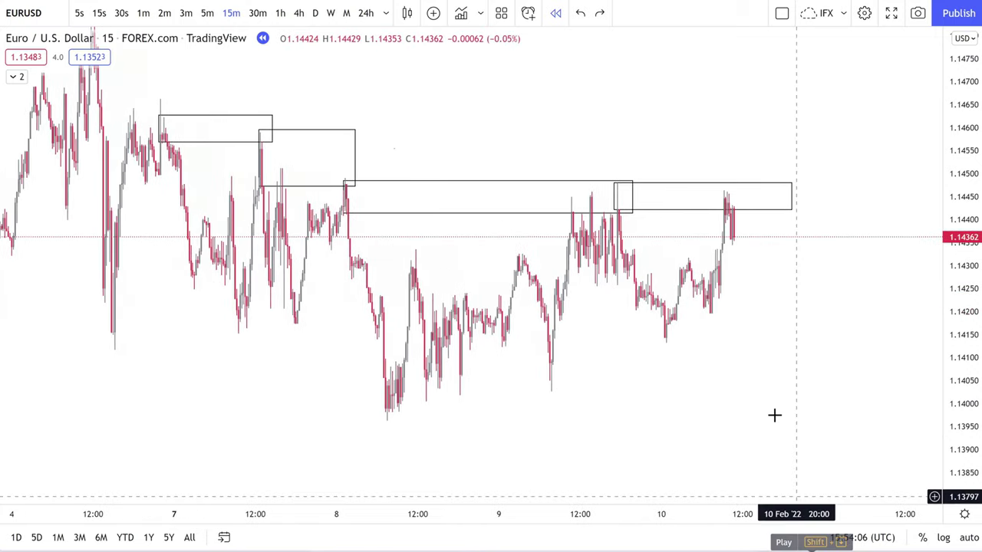
# Switch the chart to the 1-minute timeframe and examine the price action inside the fourth rectangle
pyautogui.click(143, 14)
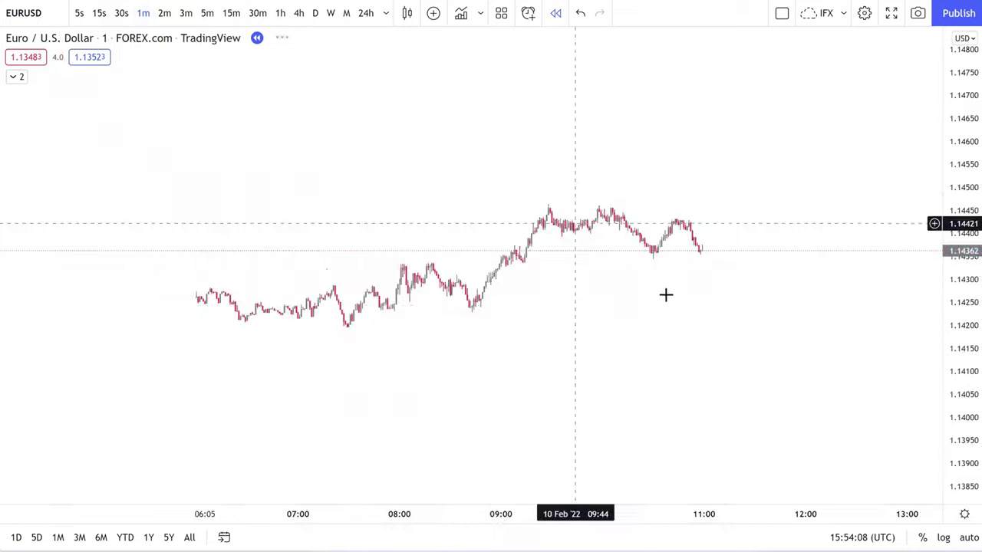
pyautogui.moveTo(972, 481); pyautogui.dragTo(918, 155)
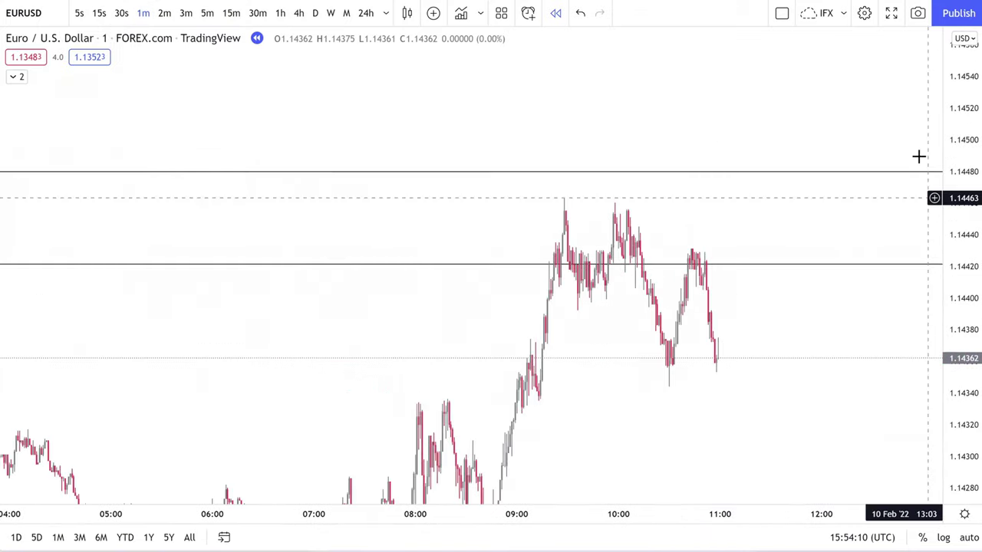
pyautogui.scroll(2, 842, 353)
pyautogui.moveTo(767, 360); pyautogui.dragTo(758, 331)
pyautogui.scroll(1, 753, 335)
pyautogui.moveTo(528, 435); pyautogui.dragTo(601, 429)
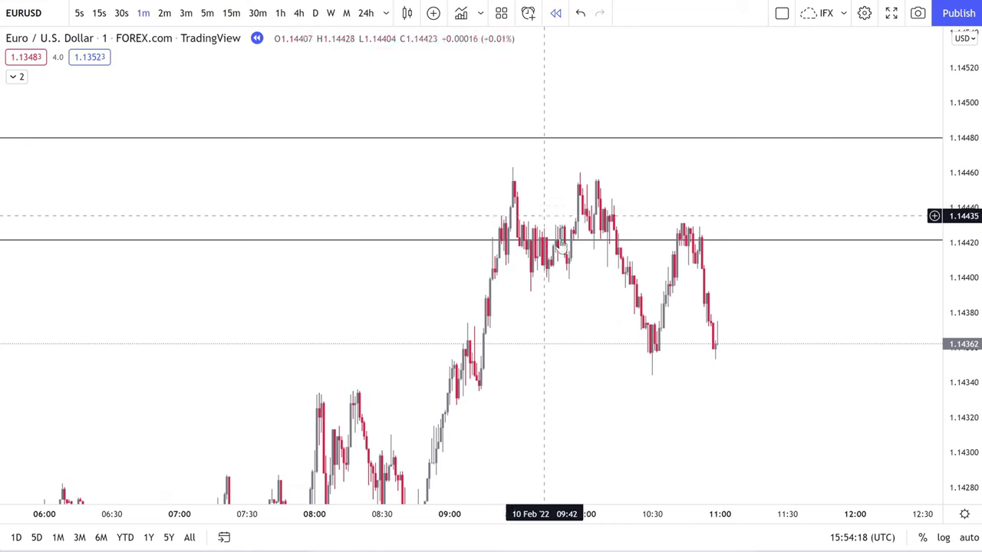
pyautogui.moveTo(546, 218); pyautogui.dragTo(528, 281)
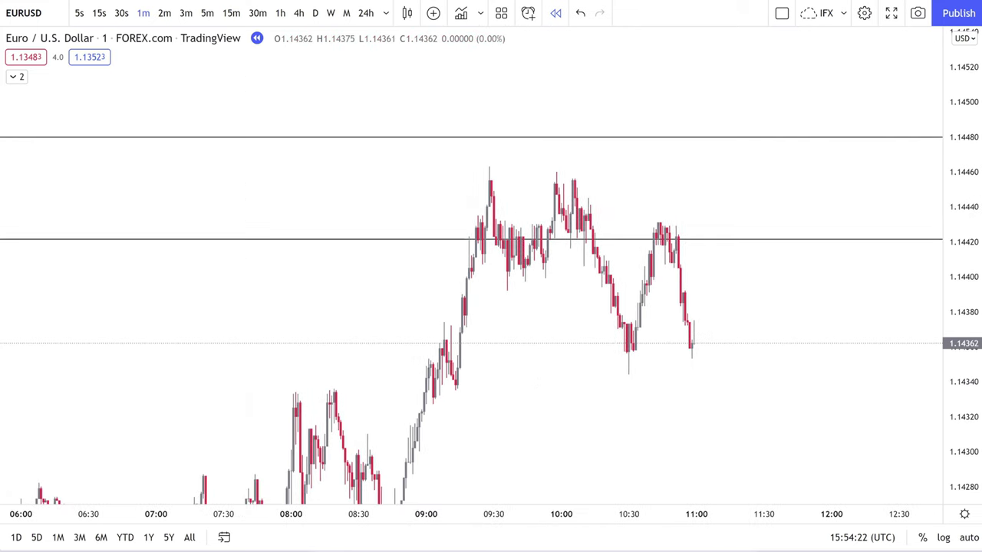
# Brush lines at the low and around the high near 09:30, circle the retest near 10:00, and undo all the strokes
pyautogui.click(476, 263)
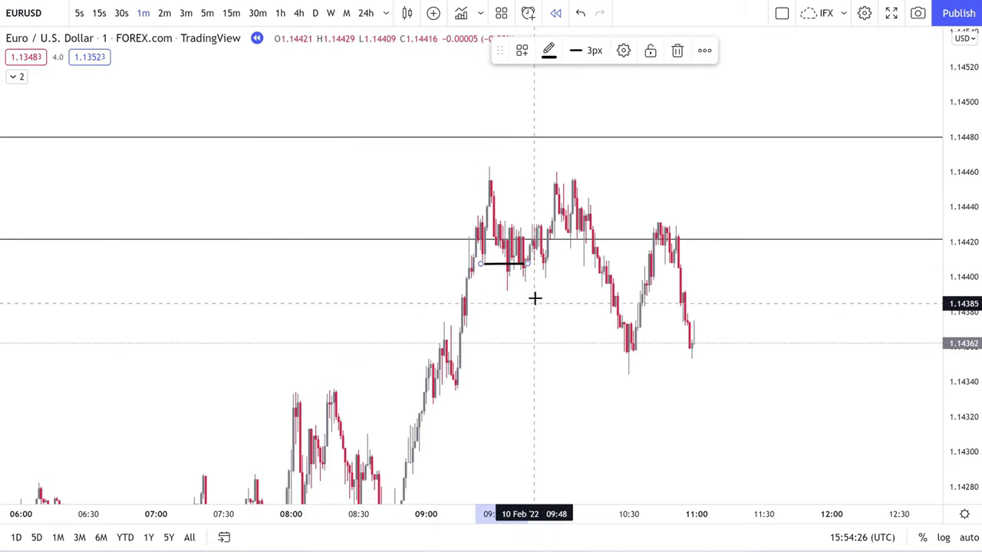
pyautogui.click(483, 206)
pyautogui.click(630, 206)
pyautogui.moveTo(484, 164)
pyautogui.mouseDown()
pyautogui.moveTo(611, 164)
pyautogui.moveTo(553, 173)
pyautogui.mouseUp()
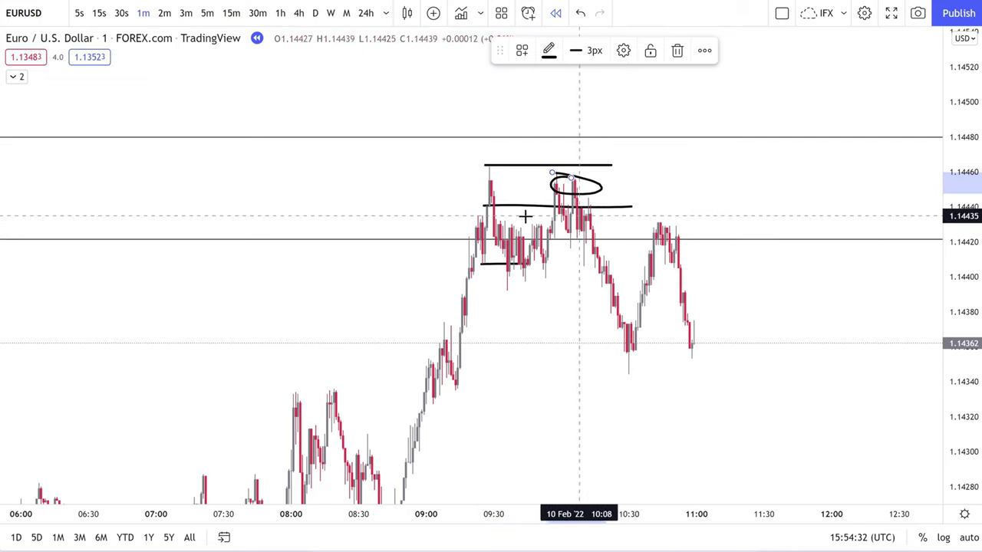
pyautogui.hotkey('ctrl', 'z')
pyautogui.hotkey('ctrl', 'z')
pyautogui.hotkey('ctrl', 'z')
pyautogui.hotkey('ctrl', 'z')
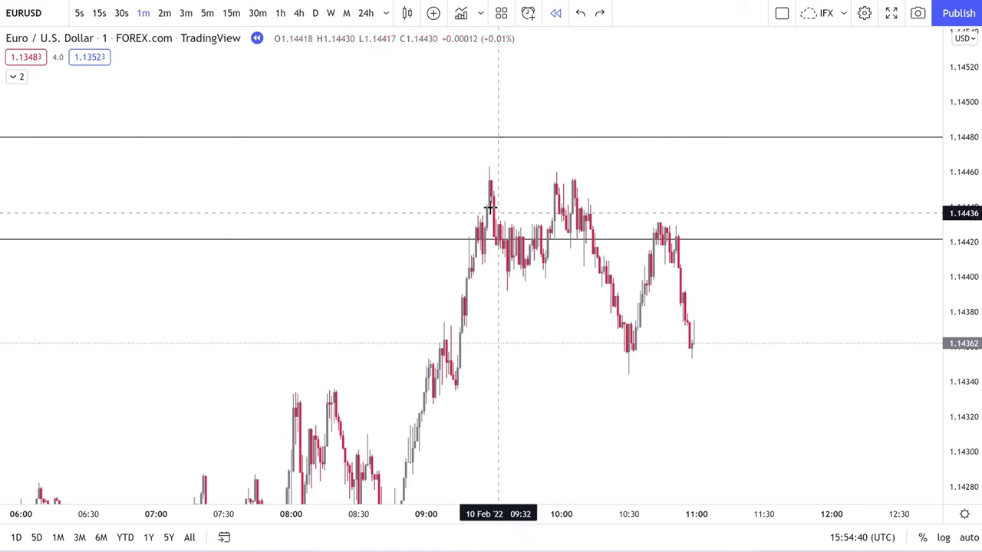
# Brush paired lines marking zones at the 09:30 high, about 1.1444–1.1446, and at the lower high after 10:00, about 1.1443–1.1445
pyautogui.moveTo(485, 207); pyautogui.dragTo(580, 206)
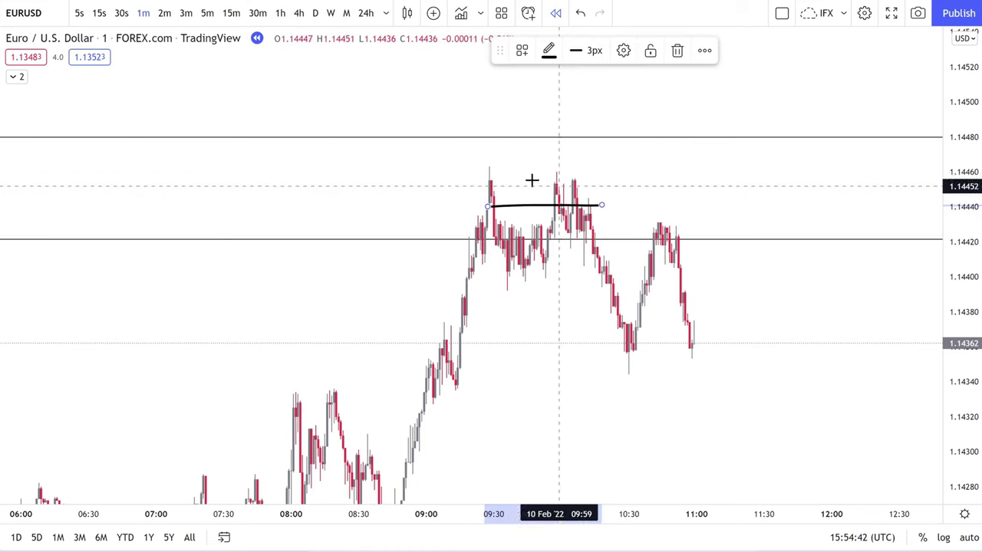
pyautogui.moveTo(480, 167); pyautogui.dragTo(579, 173)
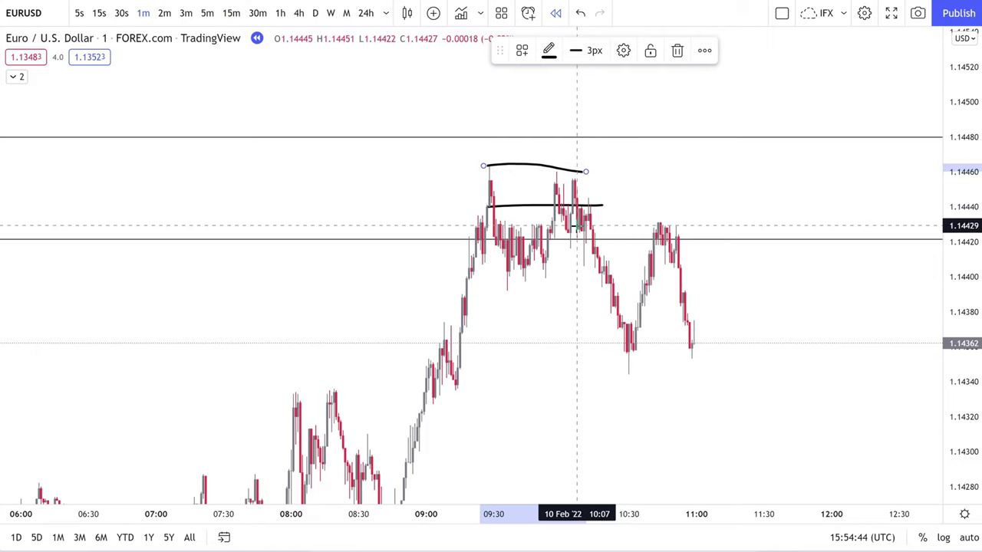
pyautogui.moveTo(631, 228); pyautogui.dragTo(713, 229)
pyautogui.moveTo(583, 198); pyautogui.dragTo(734, 201)
# Play the bar replay forward to about 12:00 on 10 Feb and pause it
pyautogui.moveTo(789, 351); pyautogui.dragTo(683, 412)
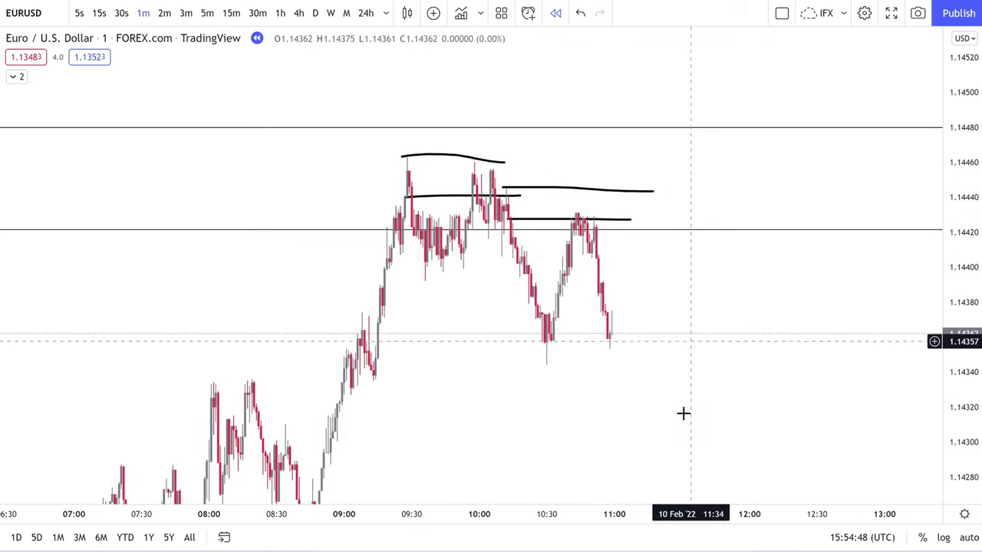
pyautogui.hotkey('shift', 'Down')
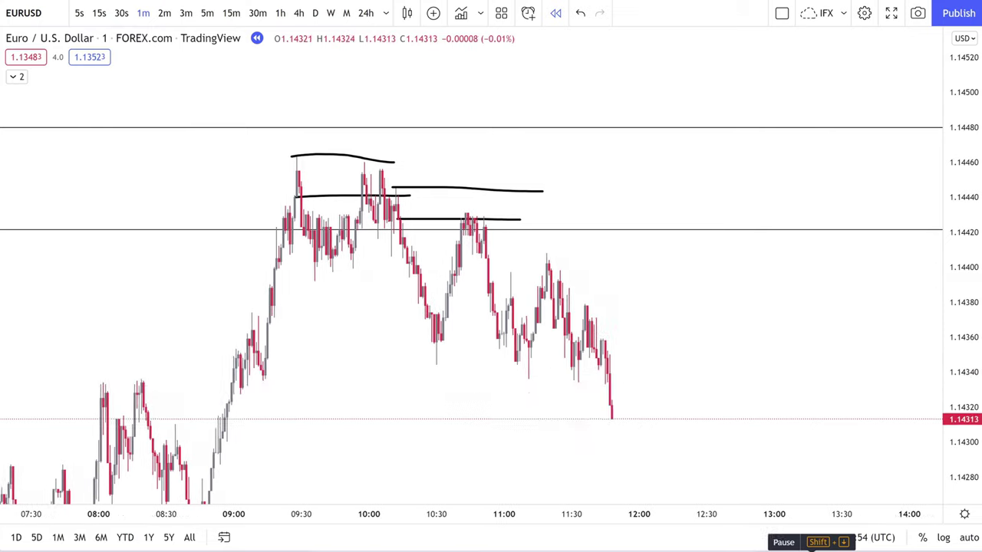
pyautogui.hotkey('shift', 'Down')
# Brush two long horizontal lines from the lower high just before 11:00, at about 1.1441 and 1.1443
pyautogui.moveTo(713, 351); pyautogui.dragTo(716, 331)
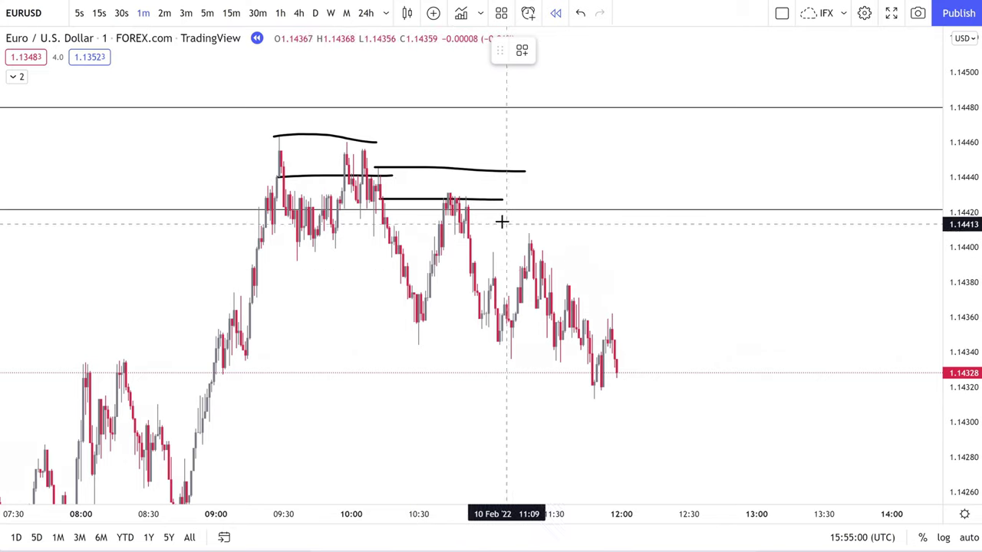
pyautogui.moveTo(461, 223); pyautogui.dragTo(765, 226)
pyautogui.moveTo(458, 195); pyautogui.dragTo(765, 192)
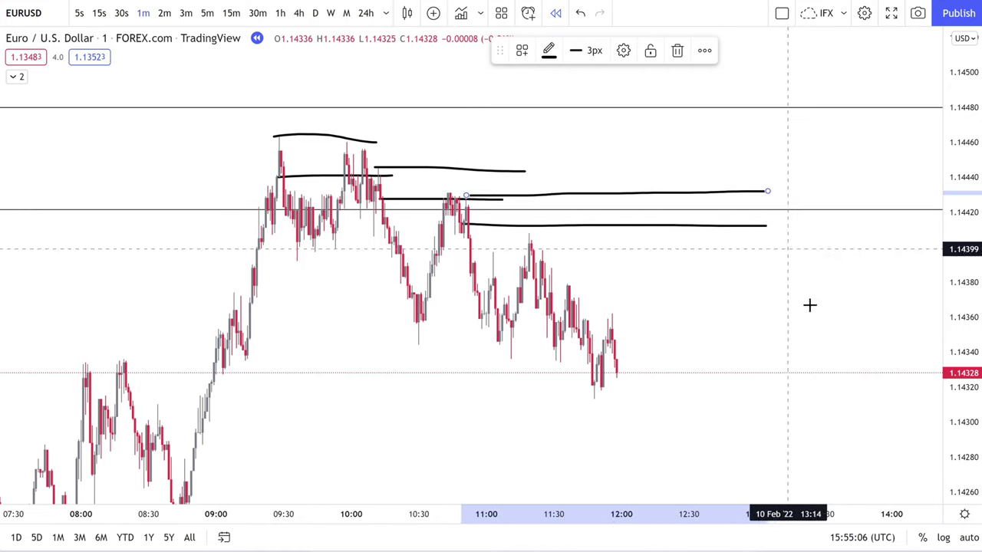
# Brush a falling line from the 11:20 high to about 12:00, circle a retest within the zone near 12:35, and add a downward arrow
pyautogui.click(759, 328)
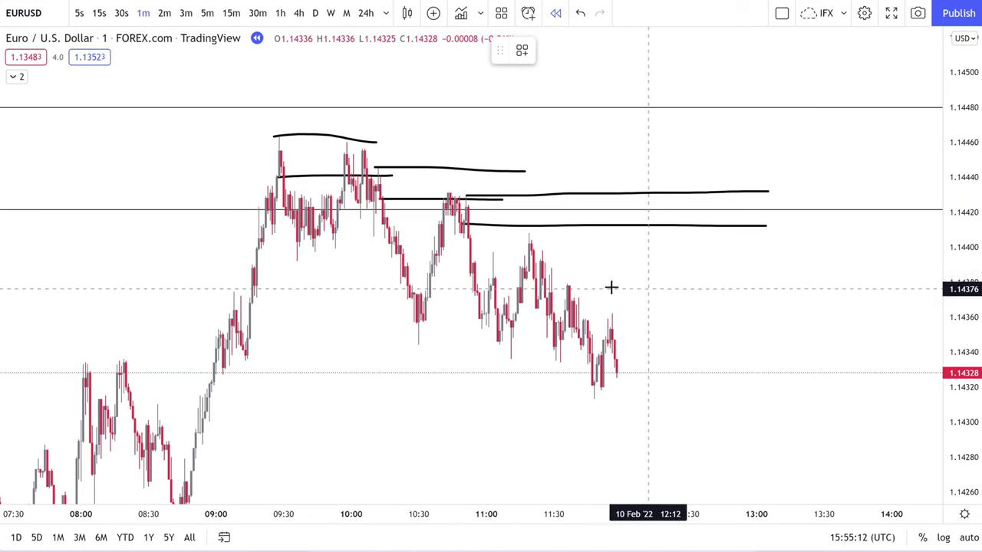
pyautogui.moveTo(537, 234); pyautogui.dragTo(627, 309)
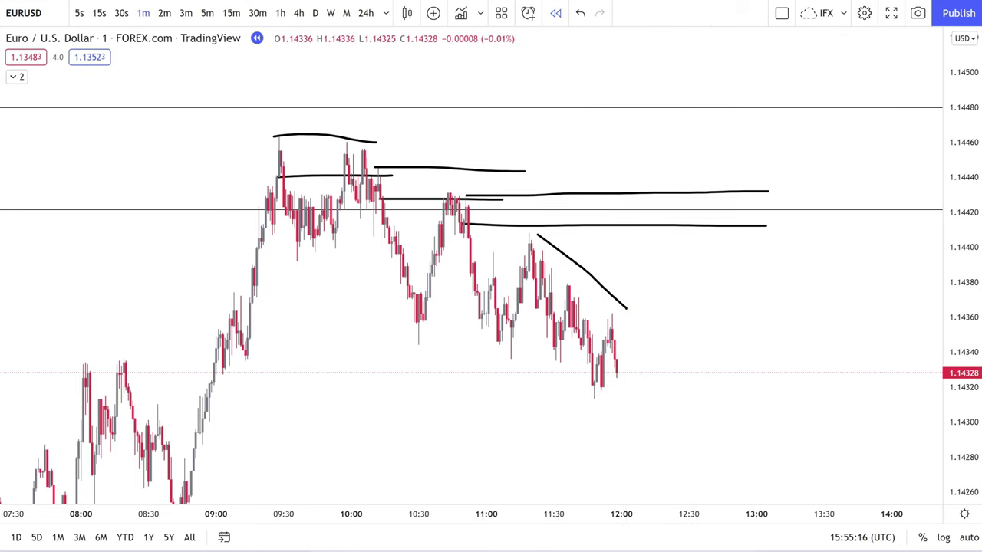
pyautogui.moveTo(701, 201)
pyautogui.mouseDown()
pyautogui.moveTo(736, 220)
pyautogui.moveTo(760, 325)
pyautogui.moveTo(779, 342)
pyautogui.mouseUp()
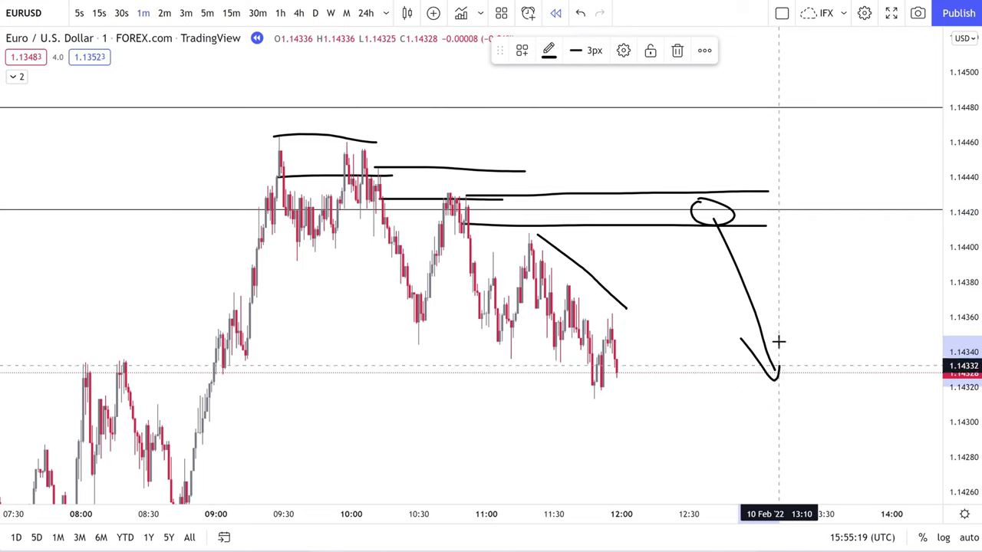
# Play the bar replay forward to about 13:30 on 10 Feb
pyautogui.click(785, 291)
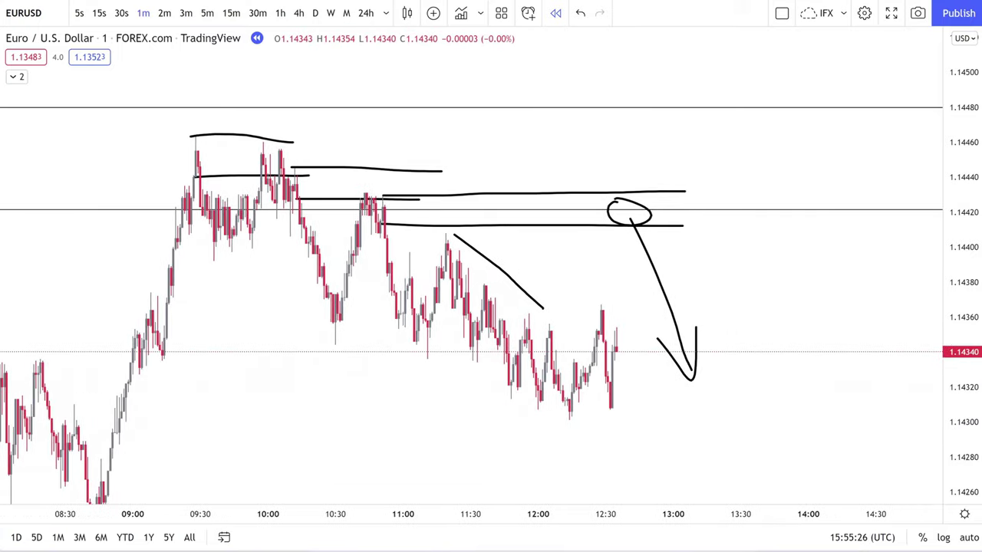
pyautogui.scroll(-2, 715, 419)
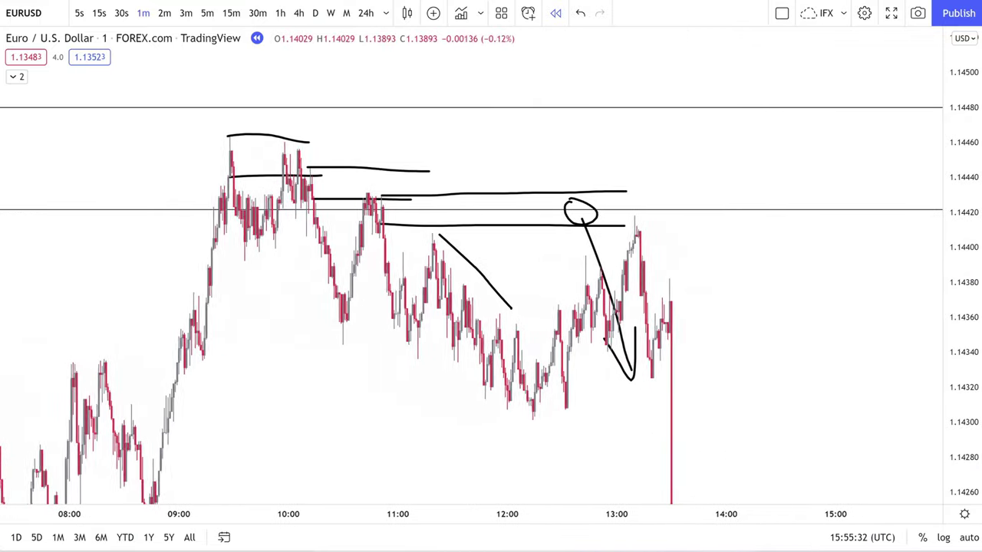
pyautogui.moveTo(754, 380); pyautogui.dragTo(833, 357)
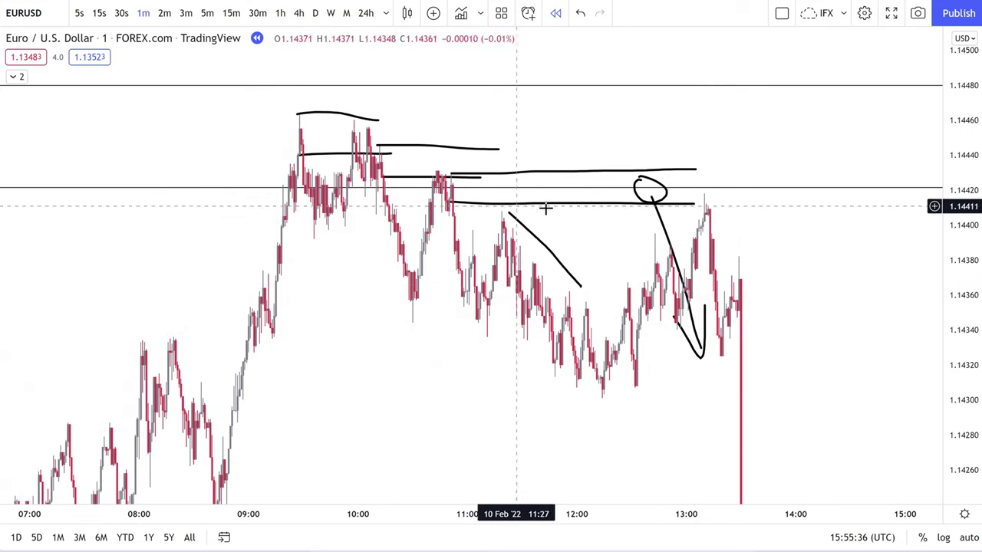
# Undo all the brush strokes on the chart, including the zone lines, the falling line and the arrow
pyautogui.hotkey('ctrl', 'z')
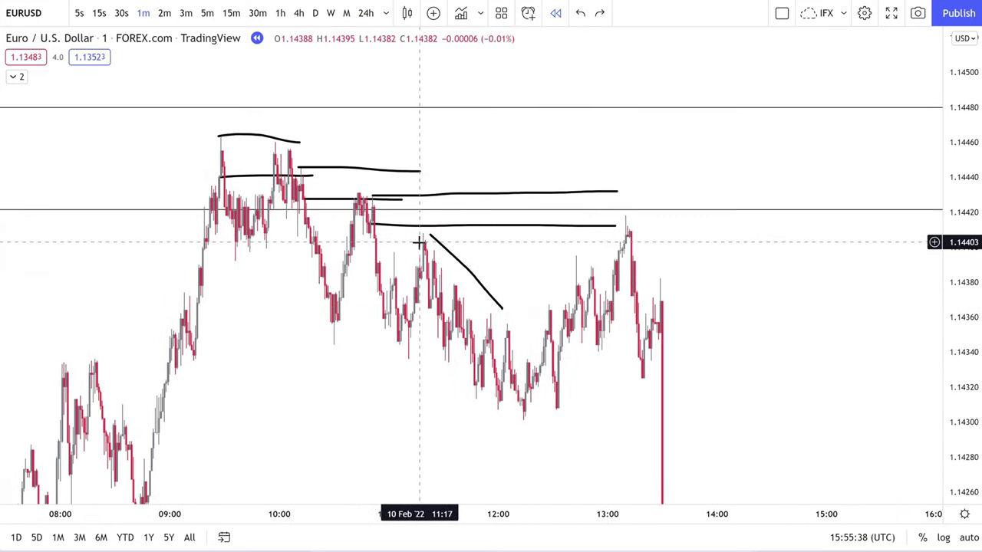
pyautogui.hotkey('ctrl', 'z')
pyautogui.hotkey('ctrl', 'z')
pyautogui.hotkey('ctrl', 'z')
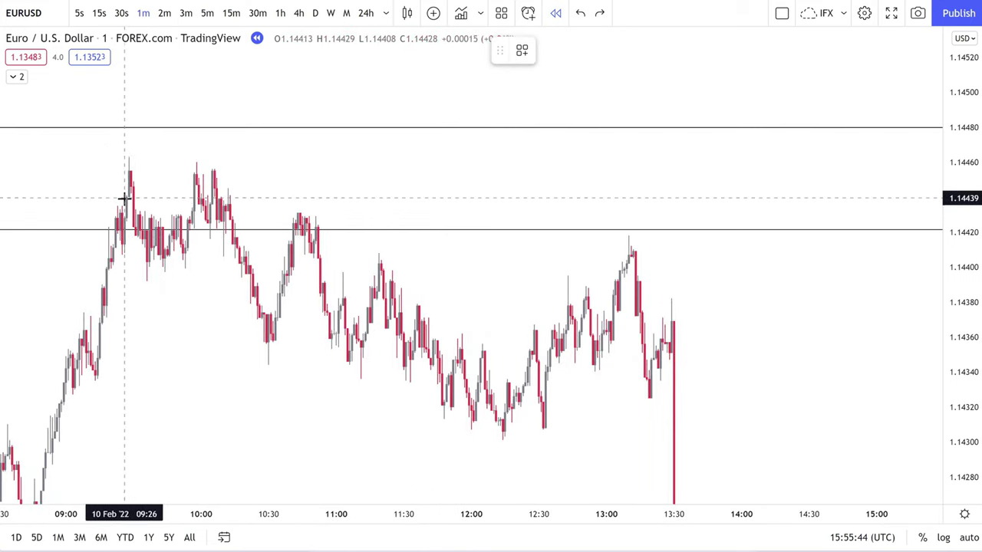
# Draw zone rectangles at the 09:30, 10:10 and 10:50 highs, at about 1.14440–1.14465, 1.14427–1.14445 and 1.14413–1.14428
pyautogui.moveTo(127, 194); pyautogui.dragTo(235, 154)
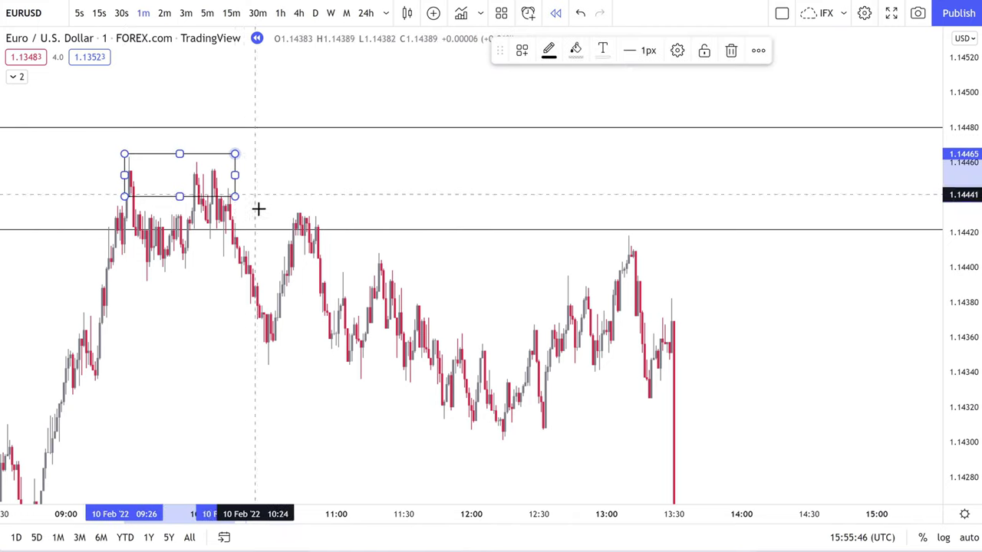
pyautogui.moveTo(224, 220); pyautogui.dragTo(338, 195)
pyautogui.moveTo(310, 244); pyautogui.dragTo(662, 216)
pyautogui.moveTo(693, 261); pyautogui.dragTo(835, 324)
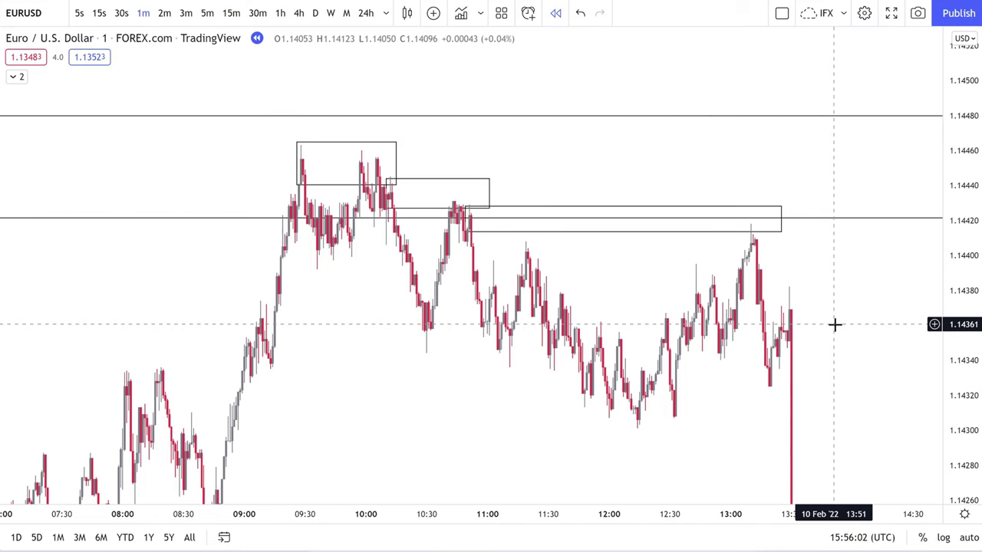
# Undo the three zone rectangles on the 1-minute chart
pyautogui.hotkey('ctrl', 'z')
pyautogui.hotkey('ctrl', 'z')
pyautogui.hotkey('ctrl', 'z')
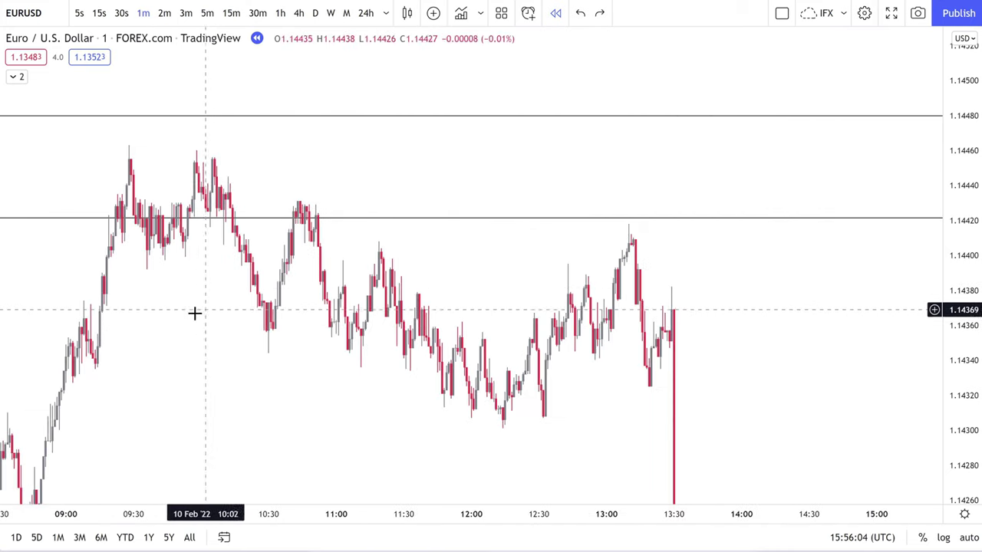
# Draw a thick horizontal line under the lows from about 09:23 to 09:57, at about 1.14407
pyautogui.moveTo(247, 347); pyautogui.dragTo(593, 368)
pyautogui.scroll(2, 593, 368)
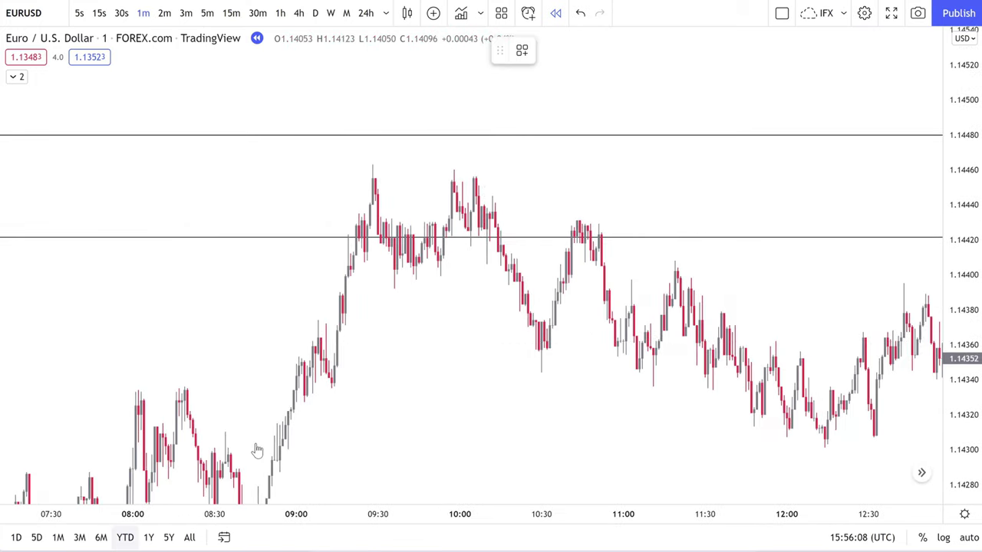
pyautogui.click(451, 263)
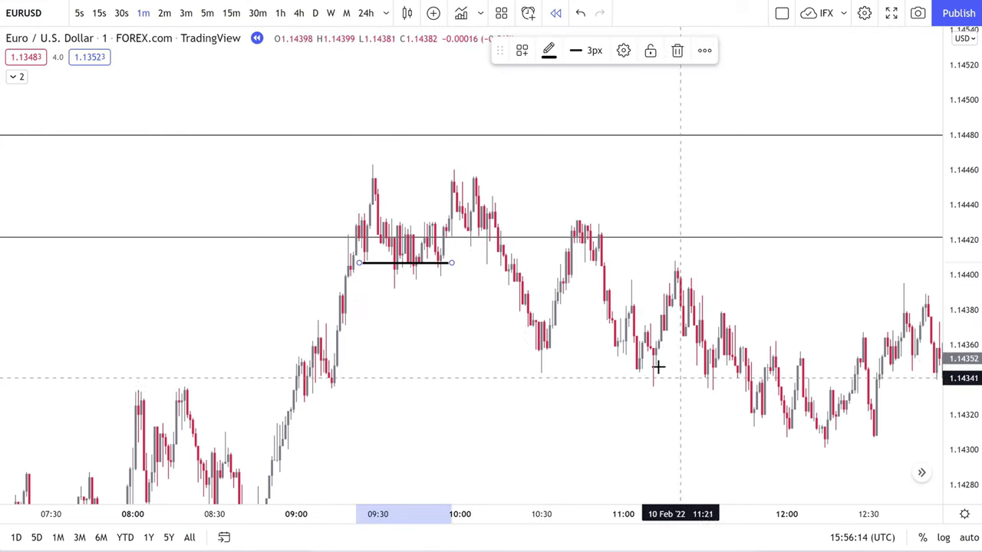
# Jump the bar replay back to about 11:27 on 10 Feb and switch the chart to the 15-second timeframe
pyautogui.moveTo(544, 394); pyautogui.dragTo(572, 395)
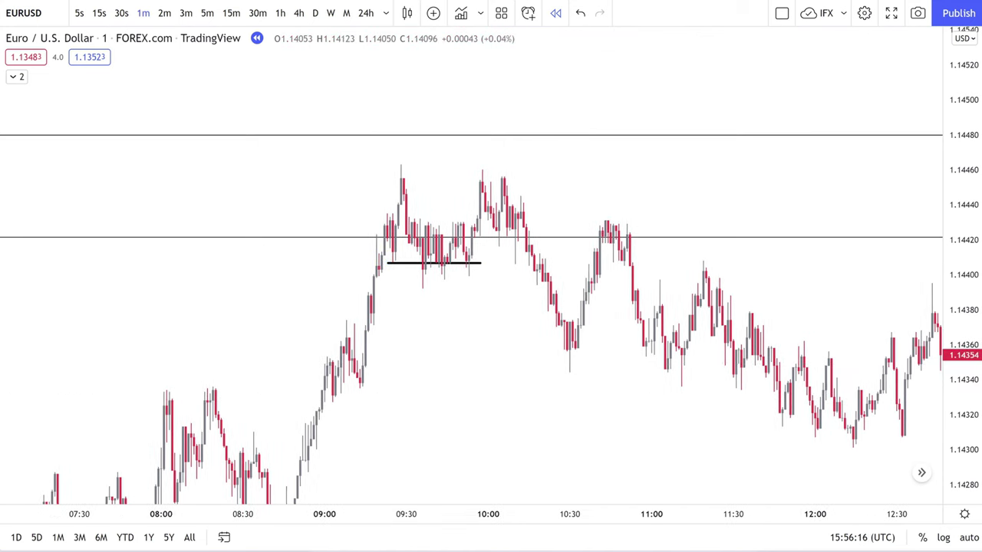
pyautogui.click(725, 444)
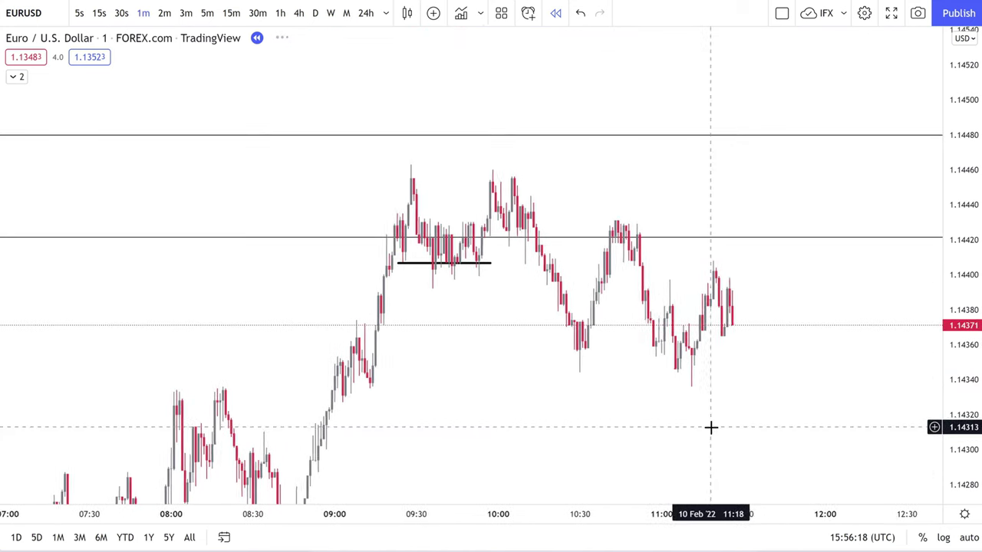
pyautogui.click(105, 15)
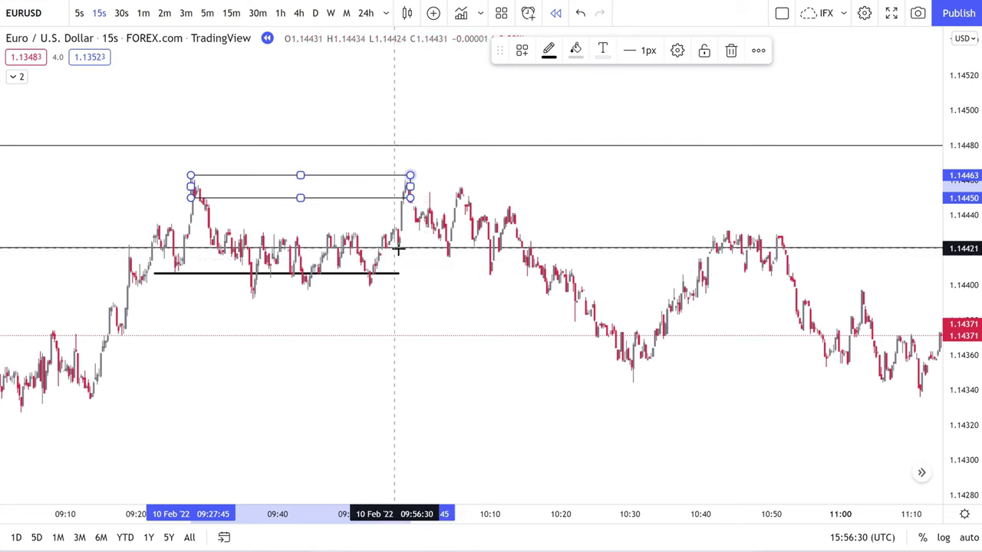
# Draw four zone rectangles stepping down the highs from 09:28 to 10:12, from about 1.14450–1.14463 to 1.14434–1.14446
pyautogui.moveTo(406, 201)
pyautogui.mouseDown()
pyautogui.moveTo(470, 181)
pyautogui.moveTo(504, 202)
pyautogui.moveTo(752, 192)
pyautogui.moveTo(803, 204)
pyautogui.mouseUp()
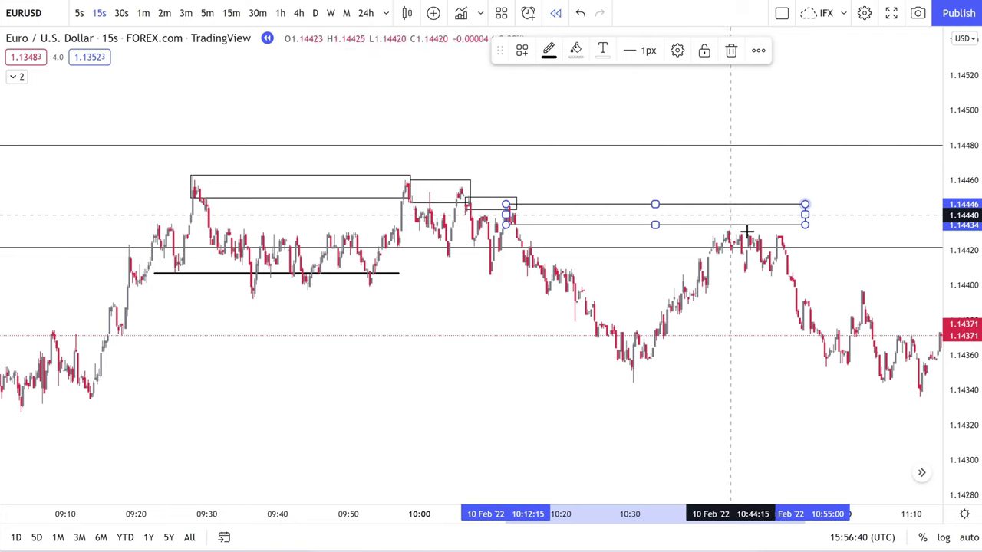
pyautogui.moveTo(778, 351); pyautogui.dragTo(669, 273)
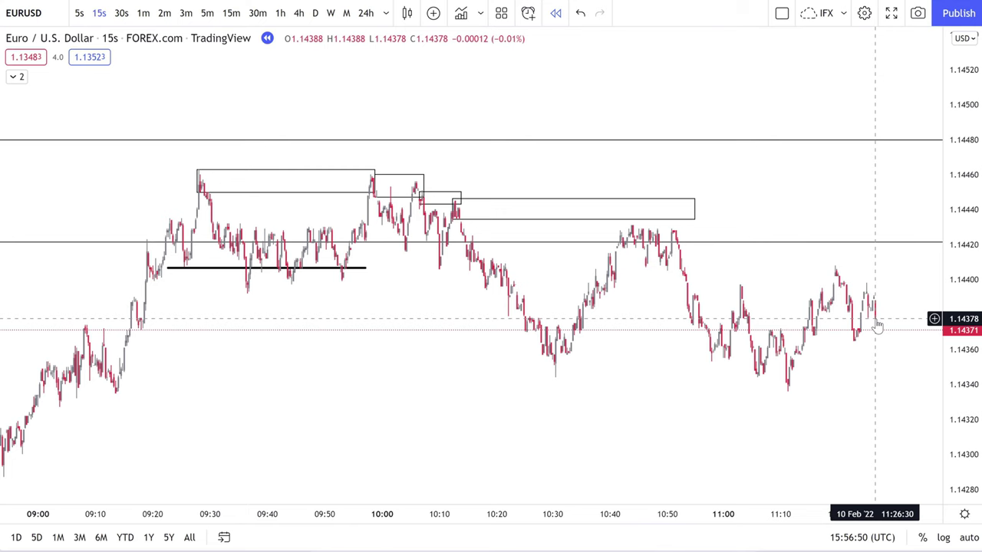
pyautogui.click(343, 187)
pyautogui.click(384, 188)
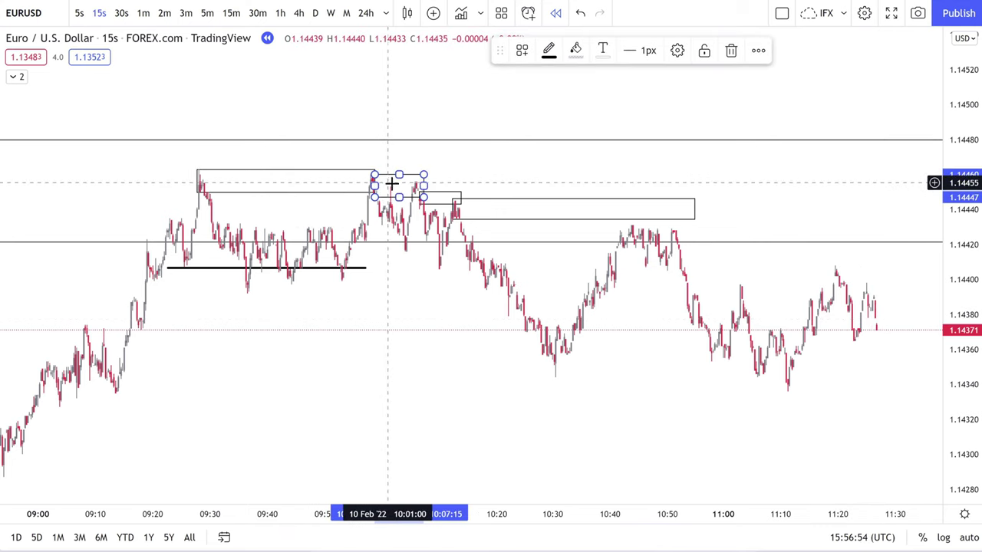
pyautogui.keyDown('ctrl'); pyautogui.click(506, 215); pyautogui.keyUp('ctrl')
pyautogui.keyDown('ctrl'); pyautogui.click(506, 214); pyautogui.keyUp('ctrl')
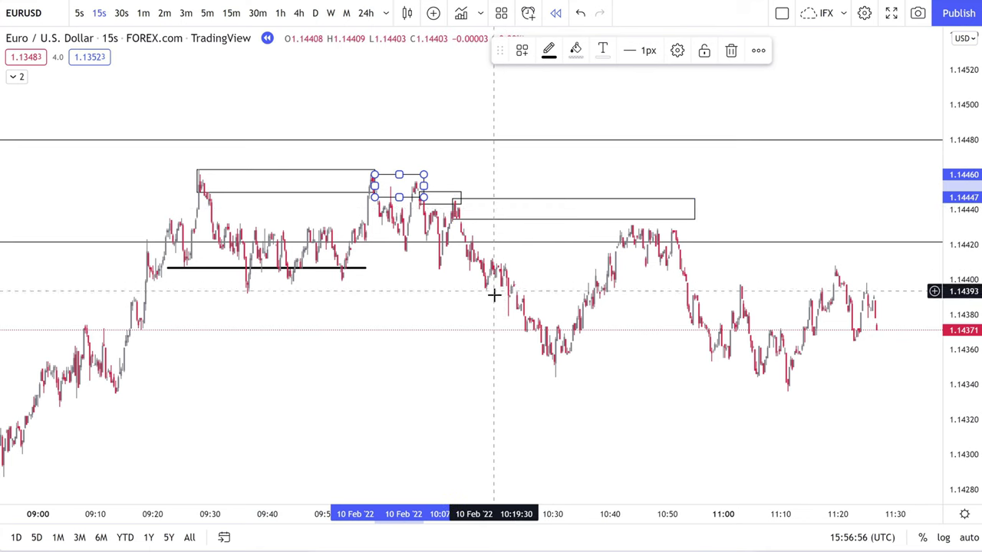
# Undo the four zone rectangles on the 15-second chart
pyautogui.hotkey('ctrl', 'z')
pyautogui.hotkey('ctrl', 'z')
pyautogui.hotkey('ctrl', 'z')
pyautogui.hotkey('ctrl', 'z')
pyautogui.hotkey('ctrl', 'z')
# Delete the thick horizontal line under the 09:23–09:57 lows
pyautogui.moveTo(453, 348); pyautogui.dragTo(576, 354)
pyautogui.moveTo(949, 470); pyautogui.dragTo(949, 292)
pyautogui.moveTo(631, 360); pyautogui.dragTo(798, 471)
pyautogui.scroll(1, 748, 430)
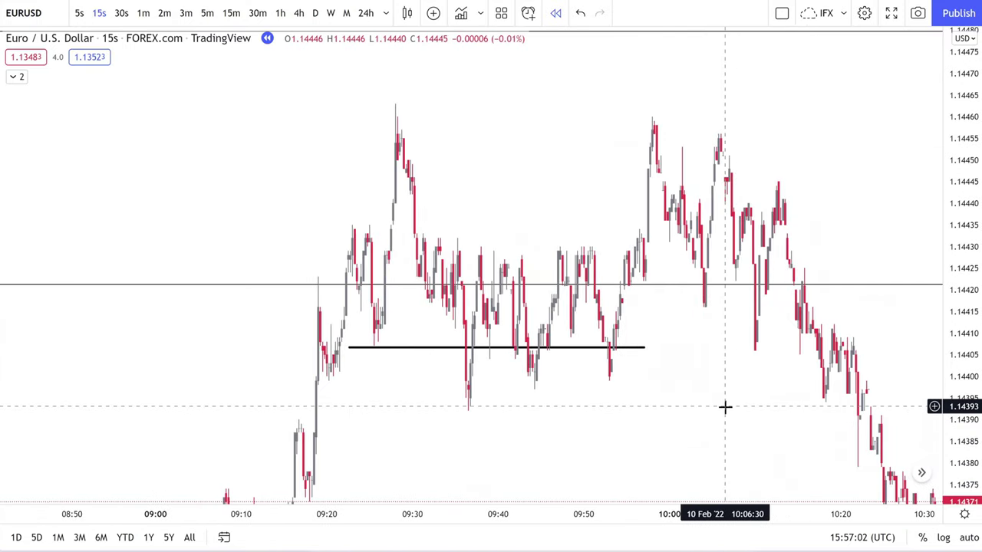
pyautogui.click(644, 350)
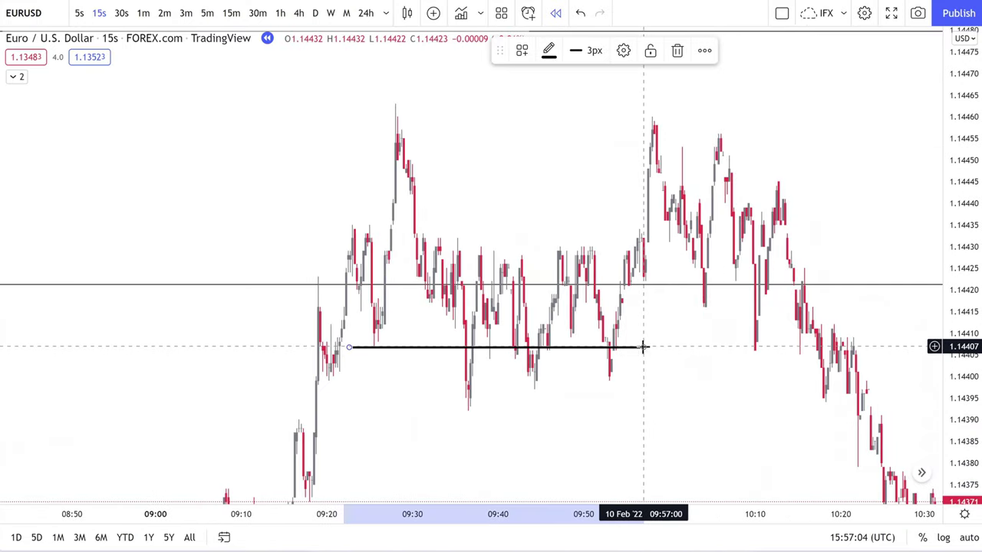
pyautogui.press('Delete')
# Brush the drop from the 09:28 high, the lows near 1.14407 and 1.14415, and the high's zone at about 1.14450–1.14461
pyautogui.moveTo(643, 377); pyautogui.dragTo(604, 377)
pyautogui.scroll(2, 527, 345)
pyautogui.moveTo(529, 345); pyautogui.dragTo(563, 340)
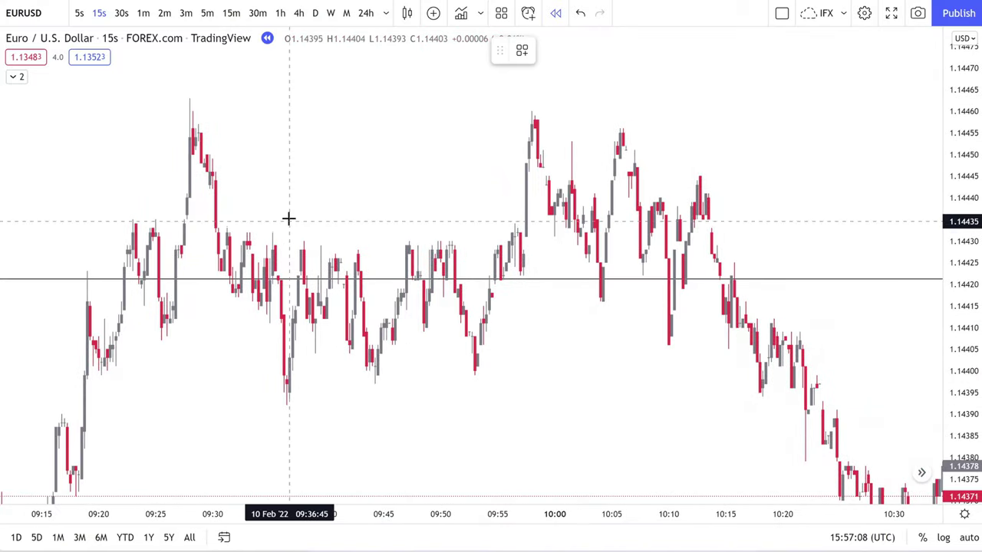
pyautogui.moveTo(208, 123); pyautogui.dragTo(267, 204)
pyautogui.moveTo(237, 306); pyautogui.dragTo(299, 311)
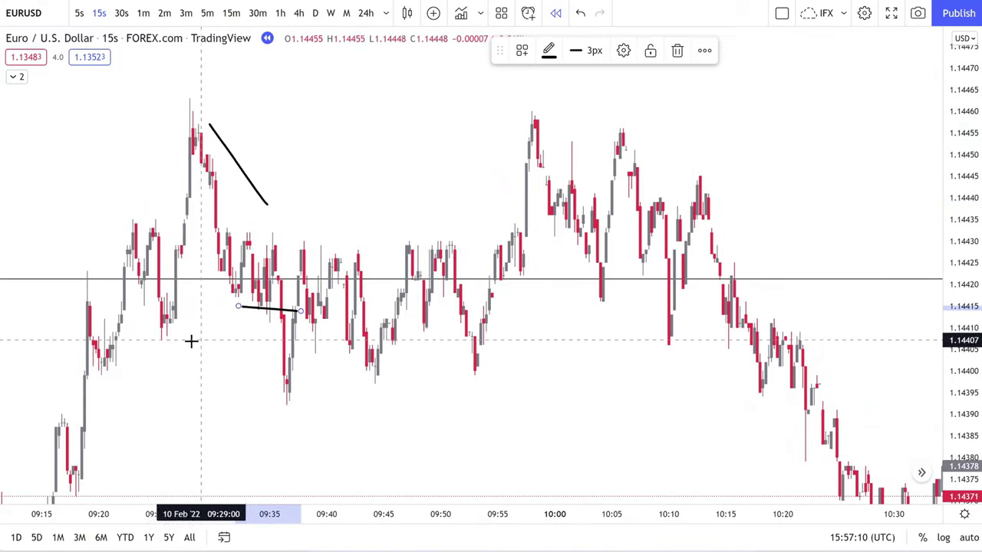
pyautogui.moveTo(160, 340); pyautogui.dragTo(252, 335)
pyautogui.moveTo(188, 156); pyautogui.dragTo(612, 153)
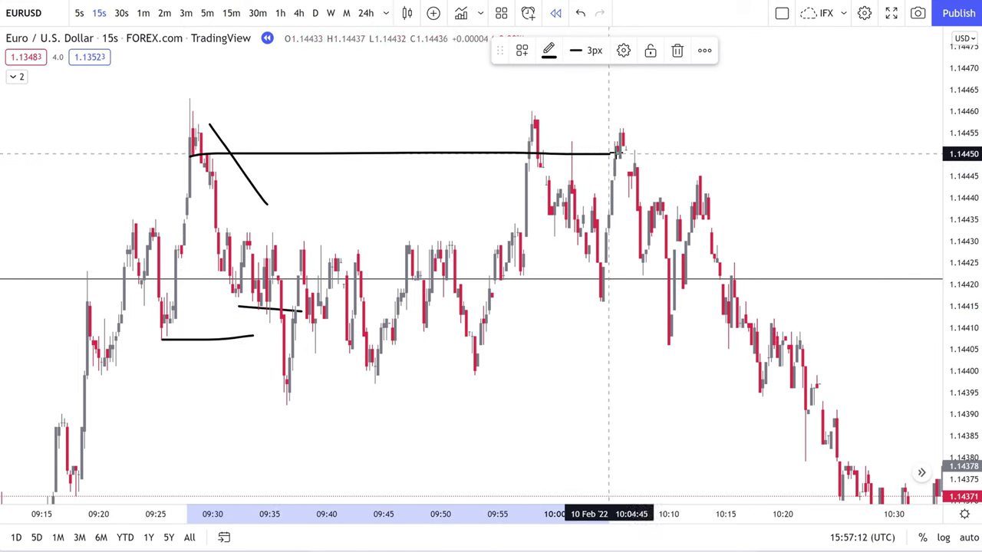
pyautogui.moveTo(176, 106)
pyautogui.mouseDown()
pyautogui.moveTo(543, 106)
pyautogui.moveTo(585, 144)
pyautogui.mouseUp()
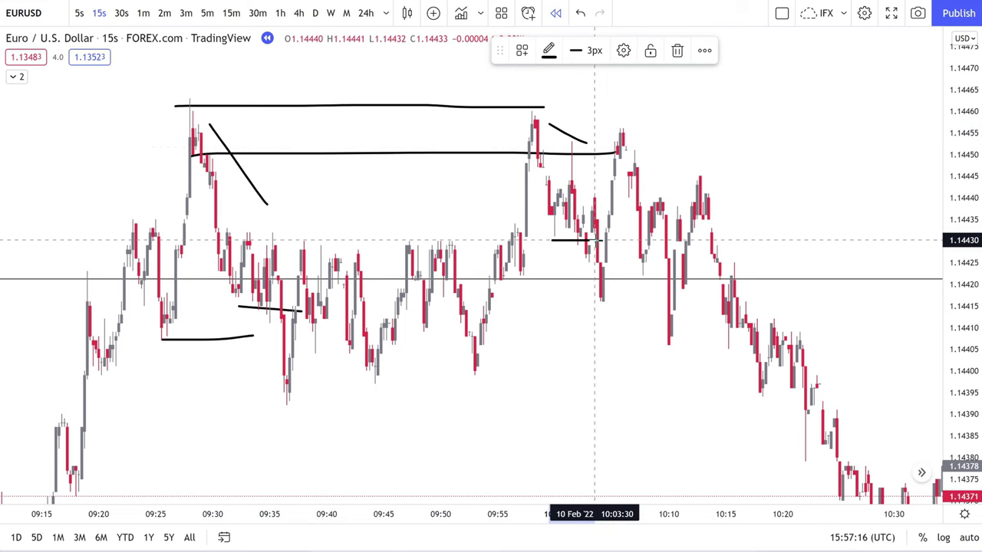
# Brush lines at the lows below the 09:58 and 10:06 highs and mark their zones at about 1.14456–1.14459 and 1.14445–1.14450
pyautogui.moveTo(516, 278); pyautogui.dragTo(623, 276)
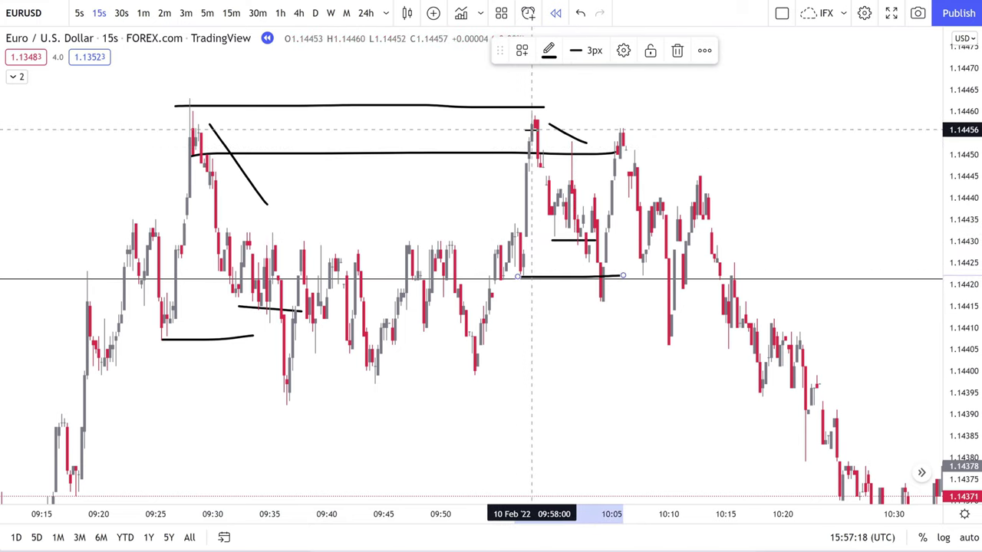
pyautogui.moveTo(530, 114)
pyautogui.mouseDown()
pyautogui.moveTo(677, 119)
pyautogui.moveTo(675, 186)
pyautogui.mouseUp()
pyautogui.moveTo(681, 267); pyautogui.dragTo(636, 267)
pyautogui.moveTo(603, 299); pyautogui.dragTo(649, 298)
pyautogui.moveTo(628, 177); pyautogui.dragTo(722, 178)
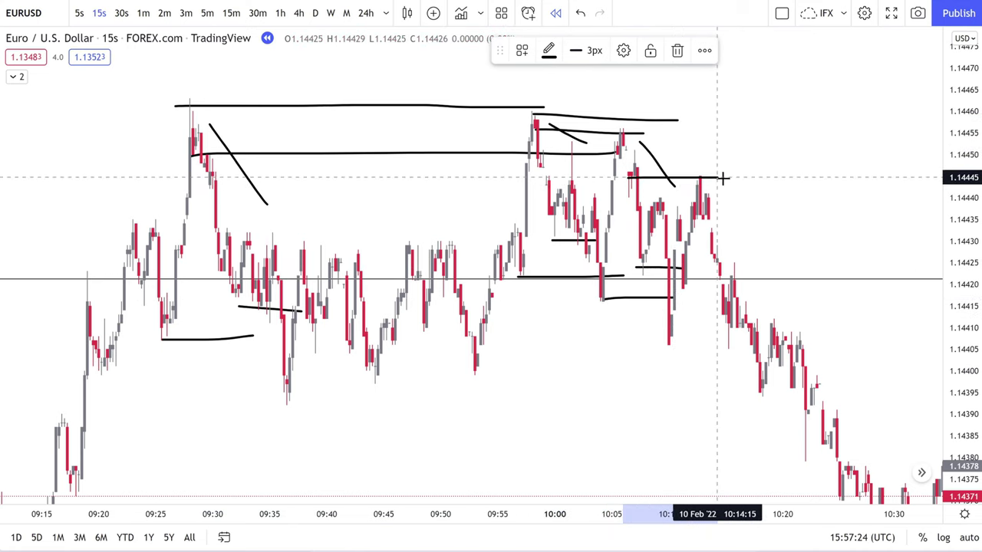
pyautogui.moveTo(632, 151); pyautogui.dragTo(791, 152)
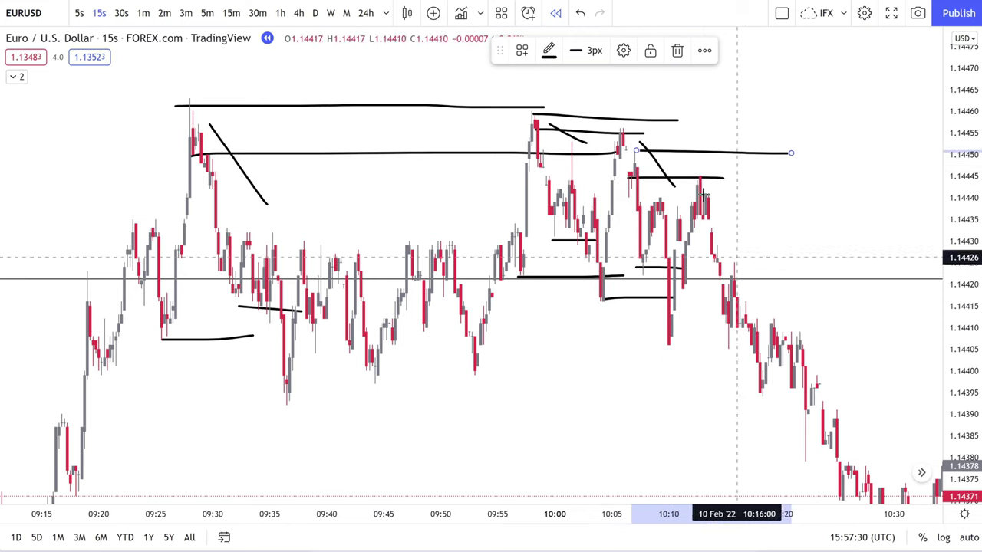
# Undo all the brush strokes marking the drops, lows and zones on the 15-second chart
pyautogui.moveTo(804, 326); pyautogui.dragTo(591, 306)
pyautogui.scroll(-1, 591, 306)
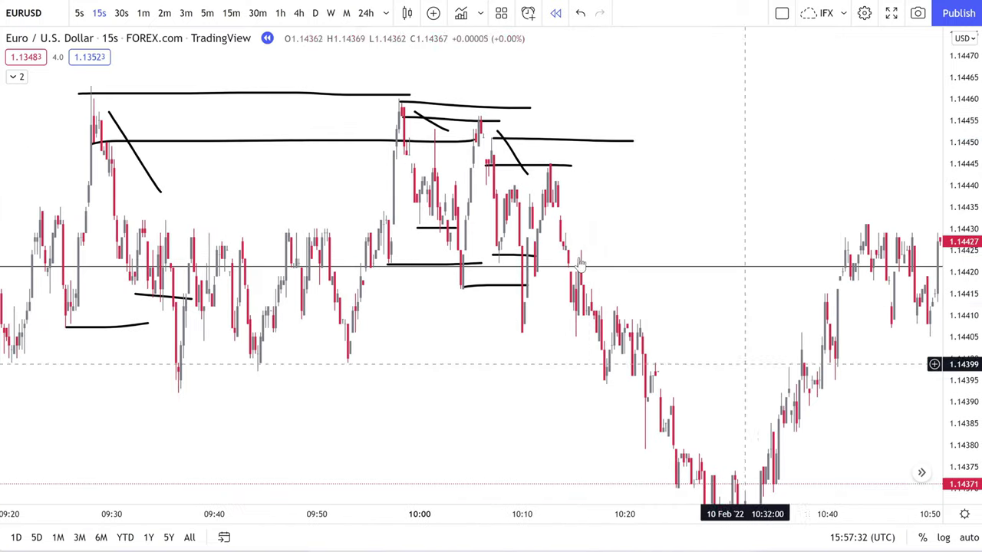
pyautogui.scroll(-2, 715, 347)
pyautogui.moveTo(747, 371); pyautogui.dragTo(670, 360)
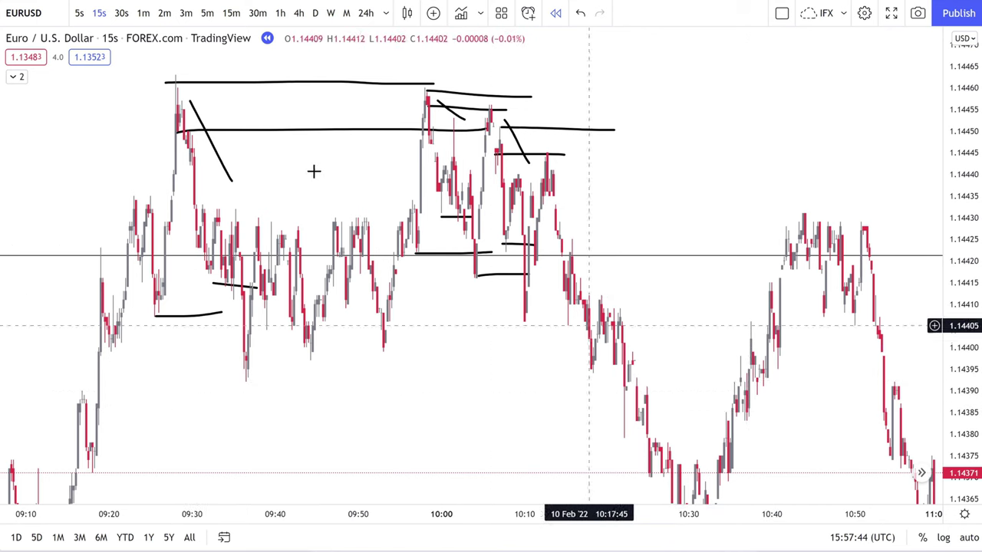
pyautogui.scroll(2, 484, 219)
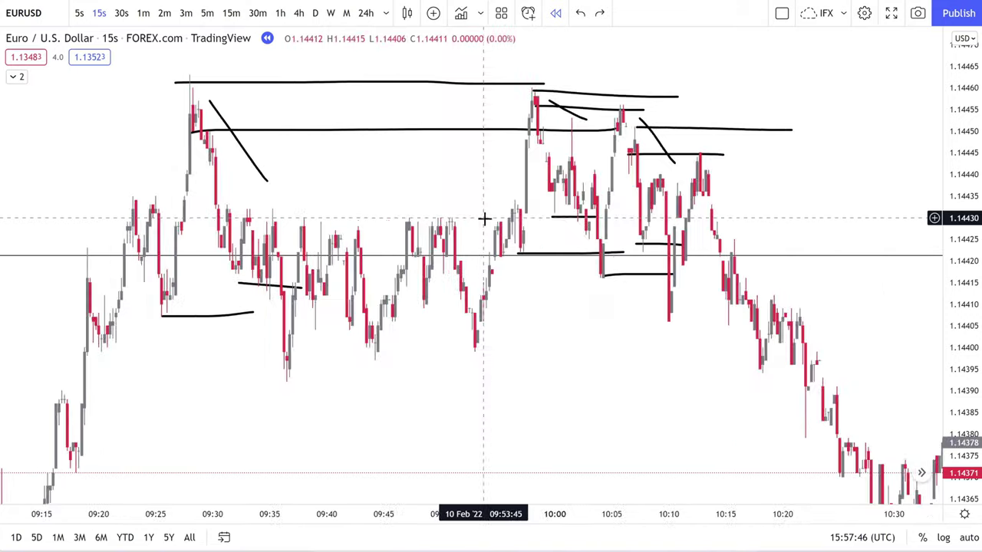
pyautogui.hotkey('ctrl', 'z')
pyautogui.hotkey('ctrl', 'z')
pyautogui.hotkey('ctrl', 'z')
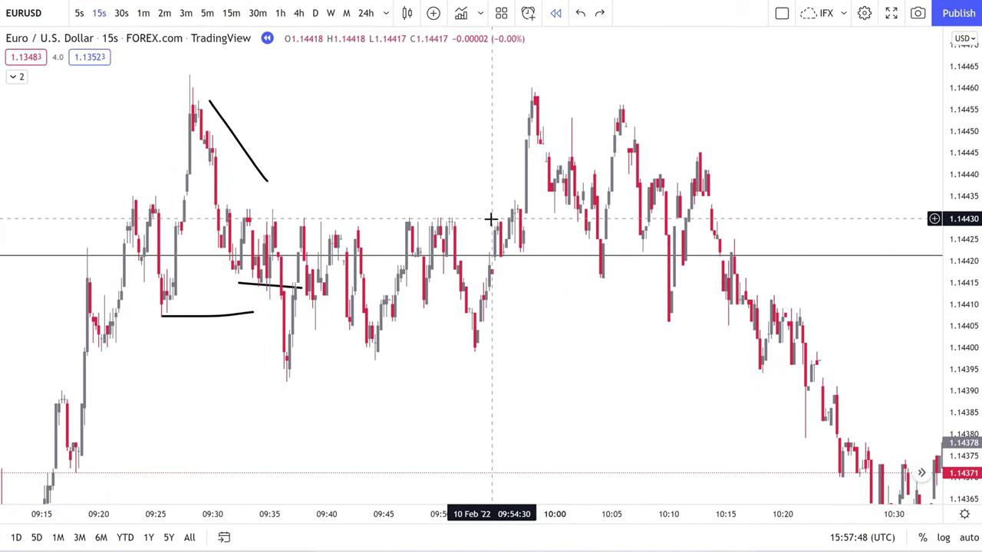
# Switch to the 1-minute timeframe, circle the highs near 09:30, 10:00 and 10:50, and link them with a descending arrow ending near 12:50
pyautogui.click(143, 13)
pyautogui.click(921, 474)
pyautogui.moveTo(653, 343); pyautogui.dragTo(331, 326)
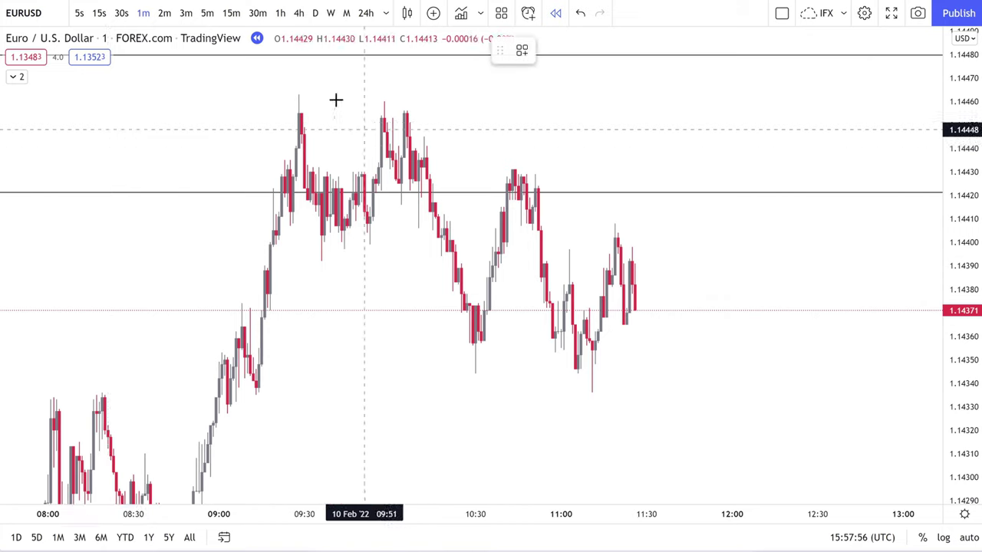
pyautogui.moveTo(307, 99)
pyautogui.mouseDown()
pyautogui.moveTo(311, 114)
pyautogui.moveTo(403, 127)
pyautogui.moveTo(353, 131)
pyautogui.moveTo(416, 136)
pyautogui.moveTo(539, 173)
pyautogui.moveTo(498, 191)
pyautogui.moveTo(809, 229)
pyautogui.mouseUp()
pyautogui.moveTo(746, 194); pyautogui.dragTo(803, 252)
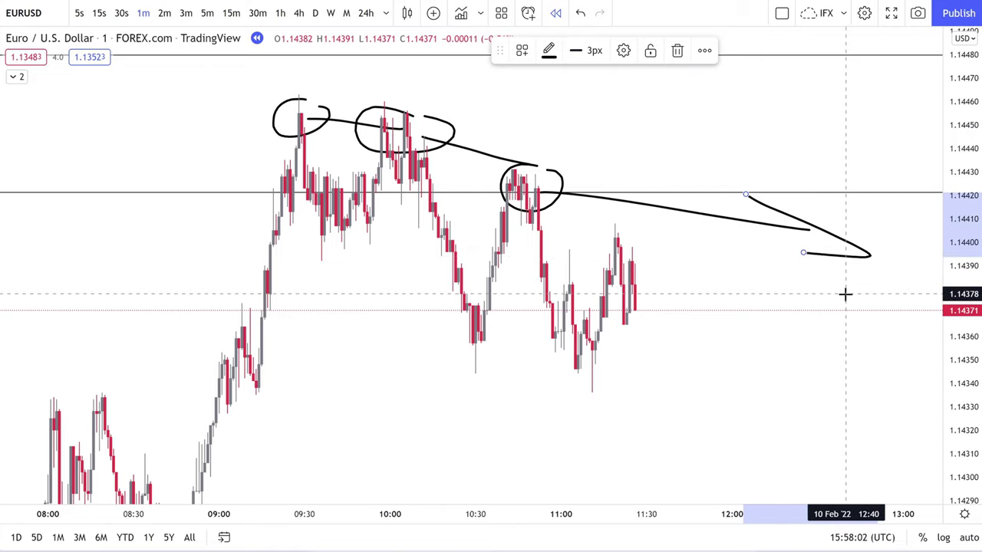
# Undo the circles and descending arrow on the 1-minute chart and switch to the 15-minute timeframe
pyautogui.hotkey('ctrl', 'z')
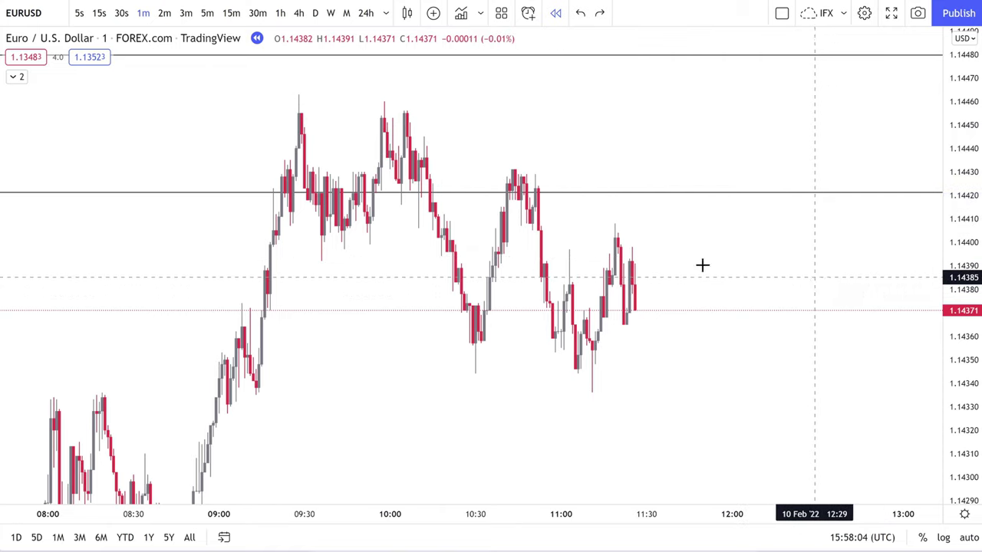
pyautogui.click(230, 13)
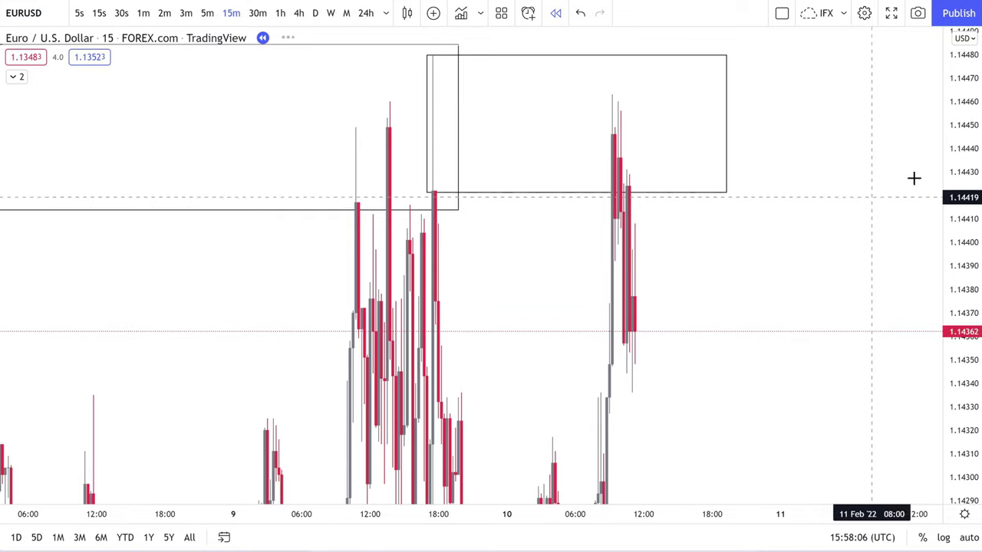
pyautogui.moveTo(950, 378); pyautogui.dragTo(951, 416)
pyautogui.scroll(-5, 729, 375)
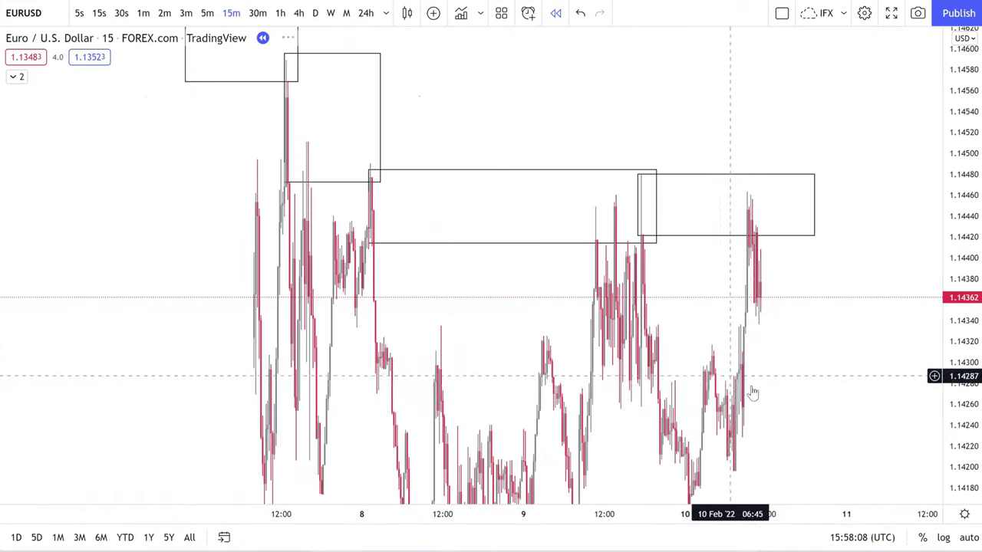
# Replay the 15-minute bars through the sharp 10 Feb move and examine price against the lower-high zones
pyautogui.moveTo(827, 412); pyautogui.dragTo(813, 336)
pyautogui.moveTo(971, 209); pyautogui.dragTo(815, 383)
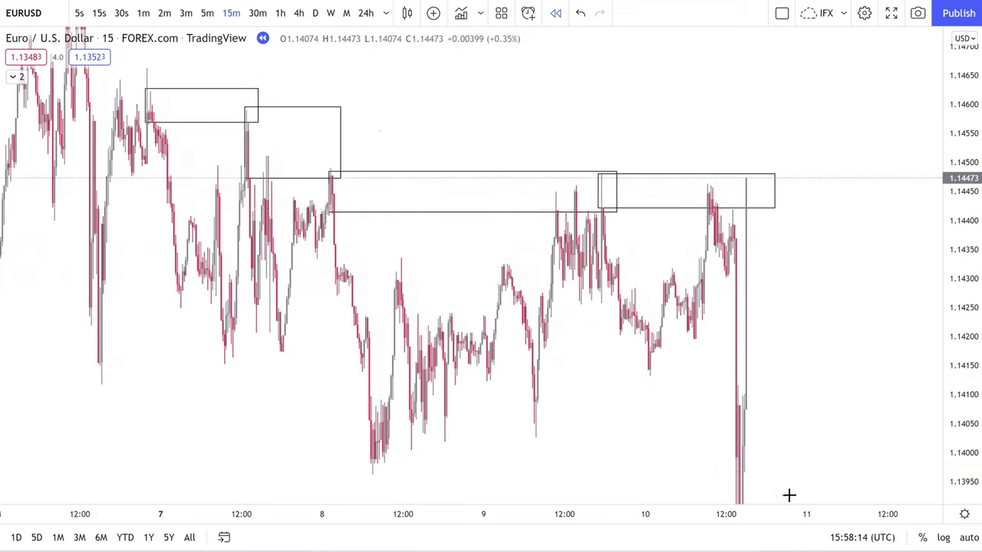
pyautogui.moveTo(798, 392); pyautogui.dragTo(854, 383)
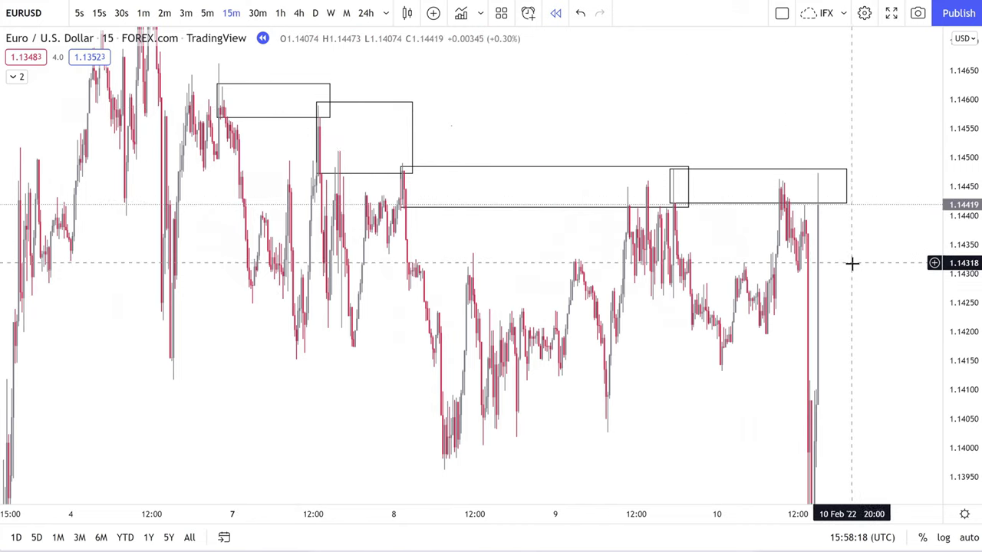
pyautogui.scroll(2, 787, 337)
pyautogui.moveTo(745, 395); pyautogui.dragTo(795, 408)
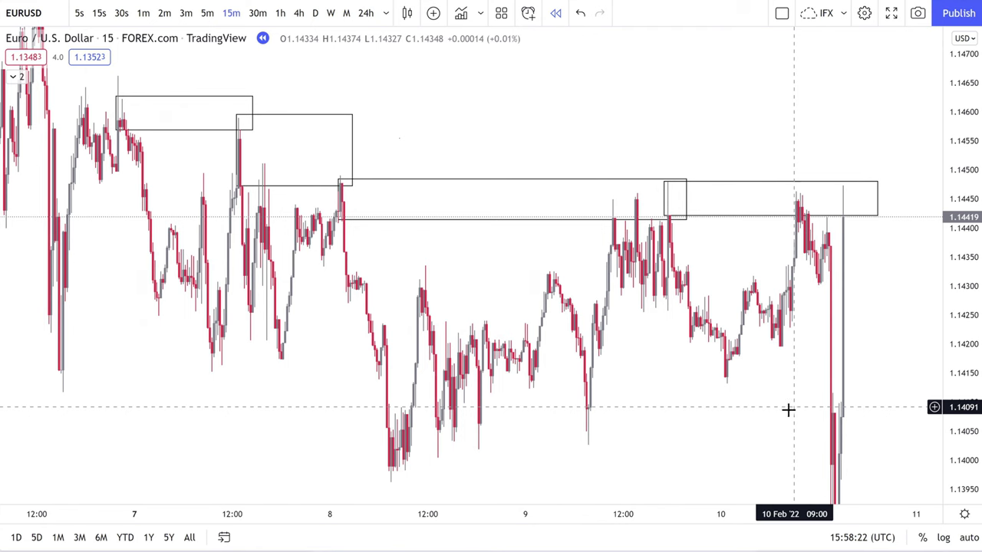
pyautogui.moveTo(723, 376); pyautogui.dragTo(724, 374)
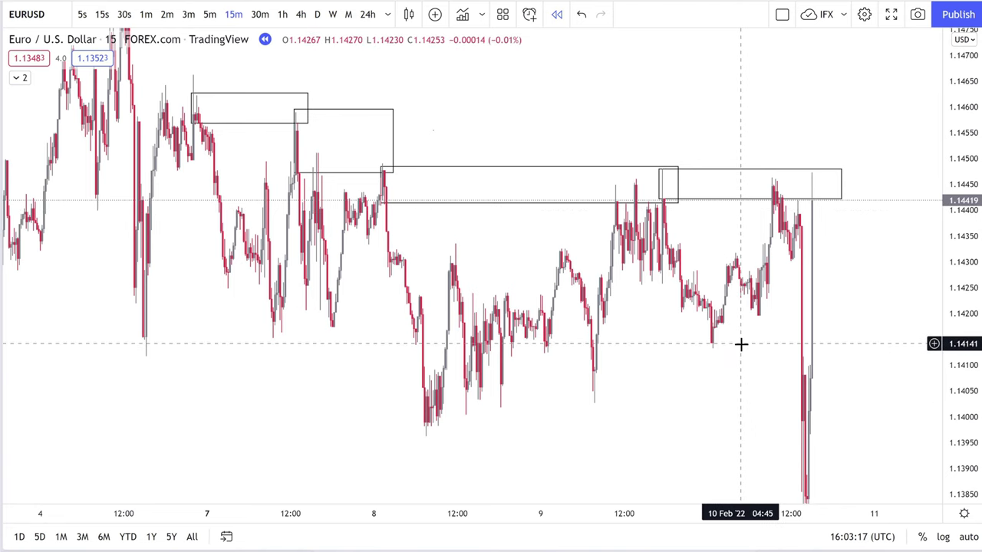
# Restart the replay at the 10 Feb drop and draw a horizontal arrow from the 8 Feb low at 1.13963 to that drop
pyautogui.scroll(2, 798, 344)
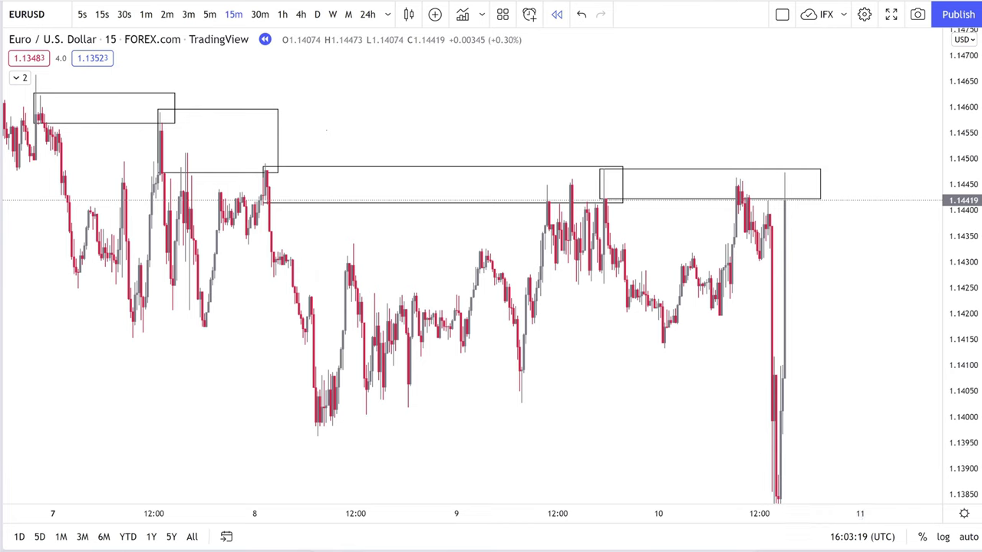
pyautogui.click(780, 466)
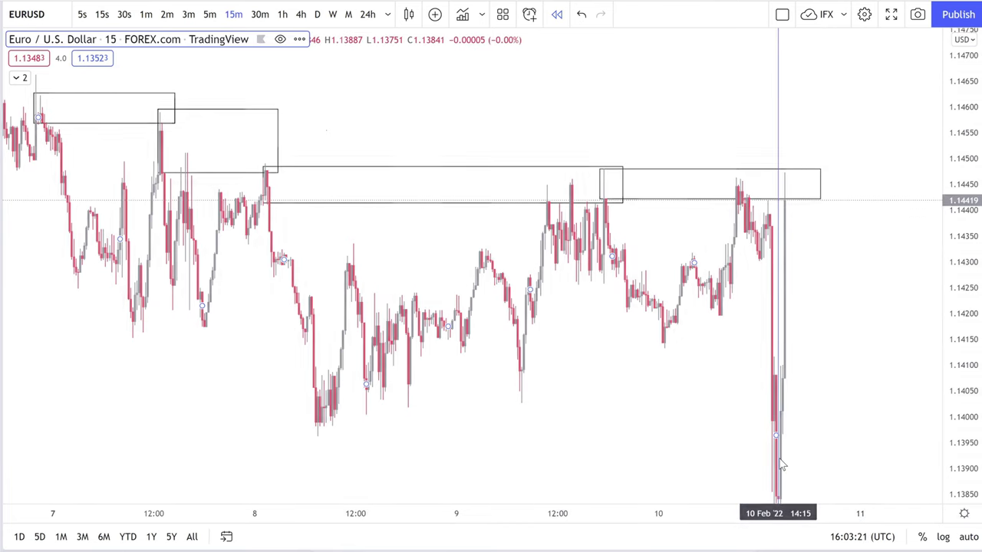
pyautogui.scroll(2, 778, 460)
pyautogui.moveTo(750, 432); pyautogui.dragTo(603, 426)
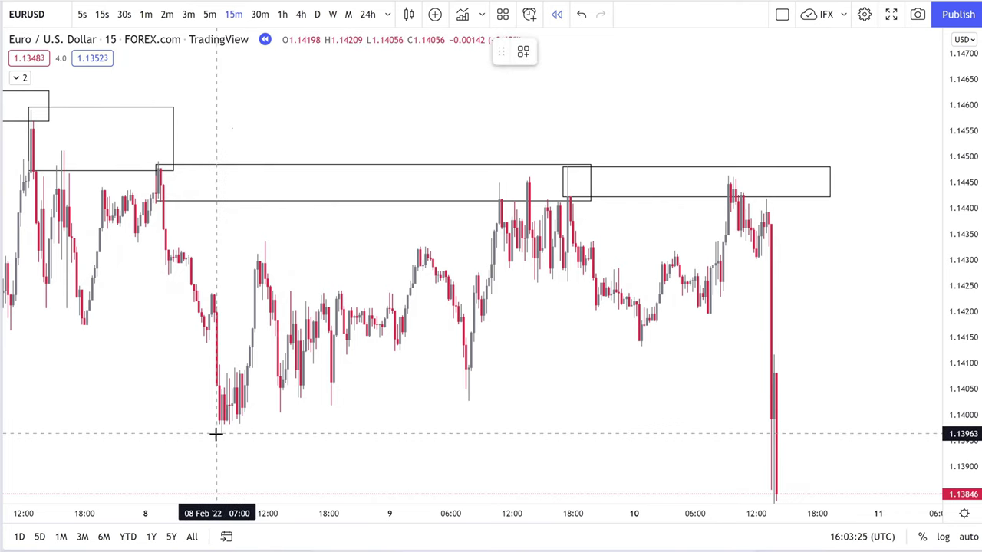
pyautogui.moveTo(217, 434)
pyautogui.mouseDown()
pyautogui.moveTo(480, 458)
pyautogui.moveTo(762, 458)
pyautogui.moveTo(765, 434)
pyautogui.mouseUp()
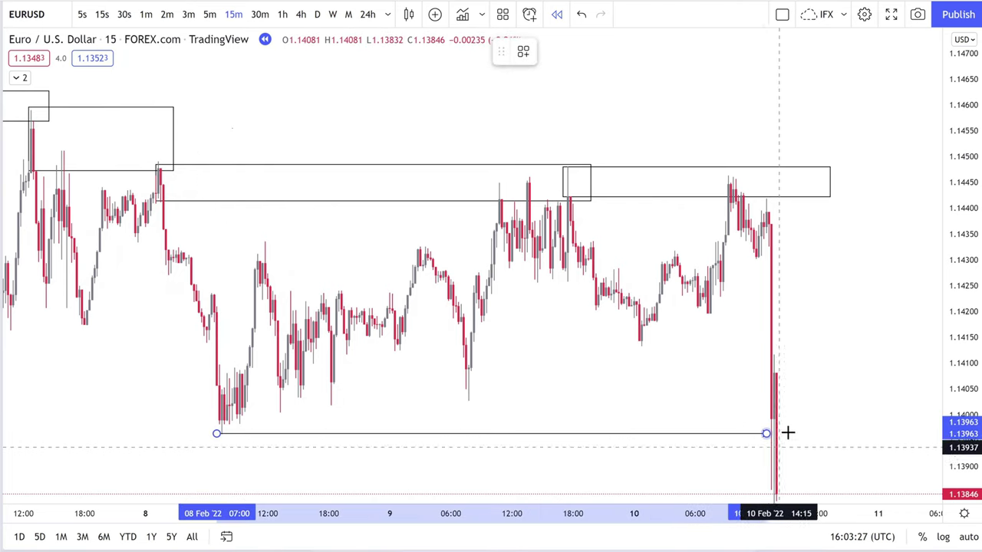
pyautogui.click(798, 253)
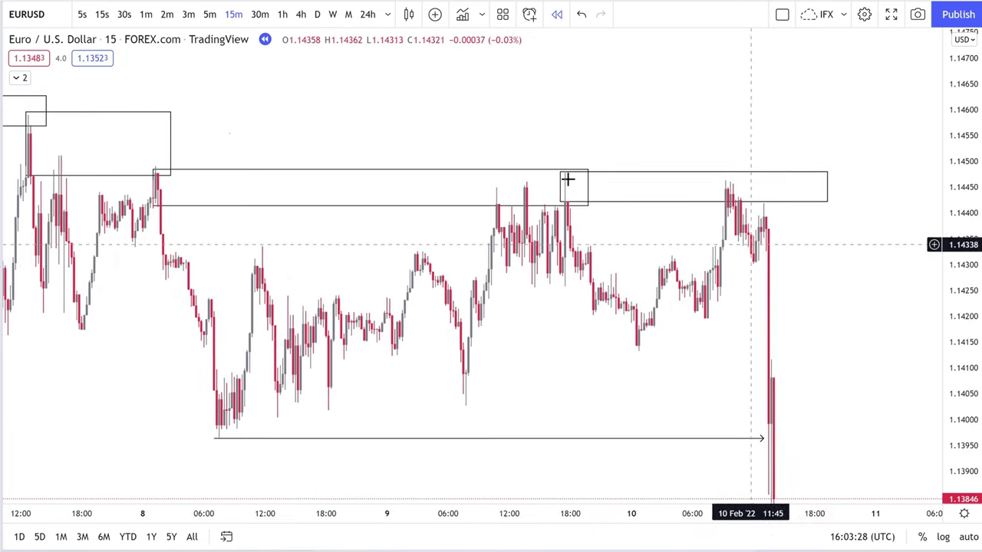
# Switch to the 1-minute timeframe and place a short position at the 09:57 high with its entry at 1.14444
pyautogui.click(146, 14)
pyautogui.scroll(-2, 605, 324)
pyautogui.moveTo(950, 406); pyautogui.dragTo(935, 187)
pyautogui.scroll(8, 725, 318)
pyautogui.moveTo(637, 308); pyautogui.dragTo(844, 455)
pyautogui.scroll(2, 734, 431)
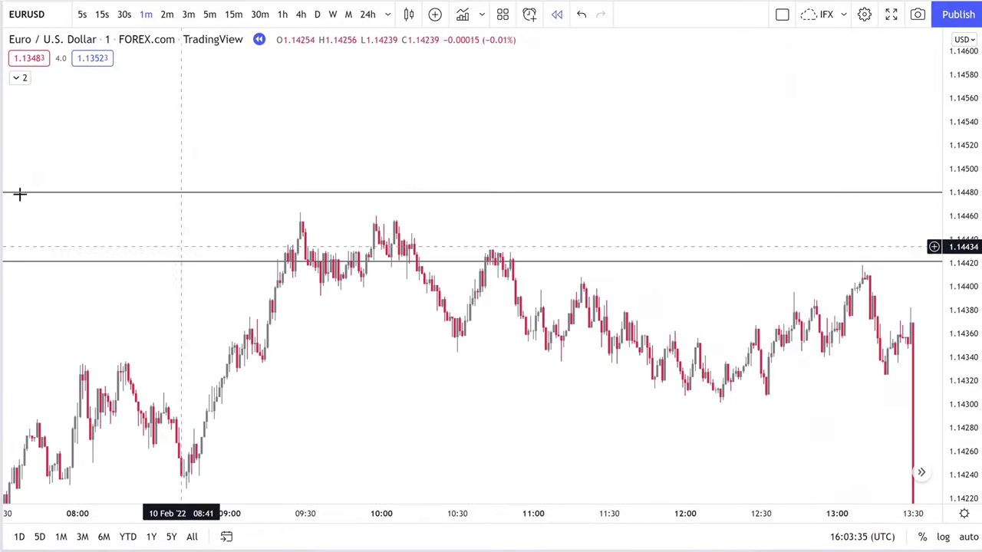
pyautogui.click(29, 191)
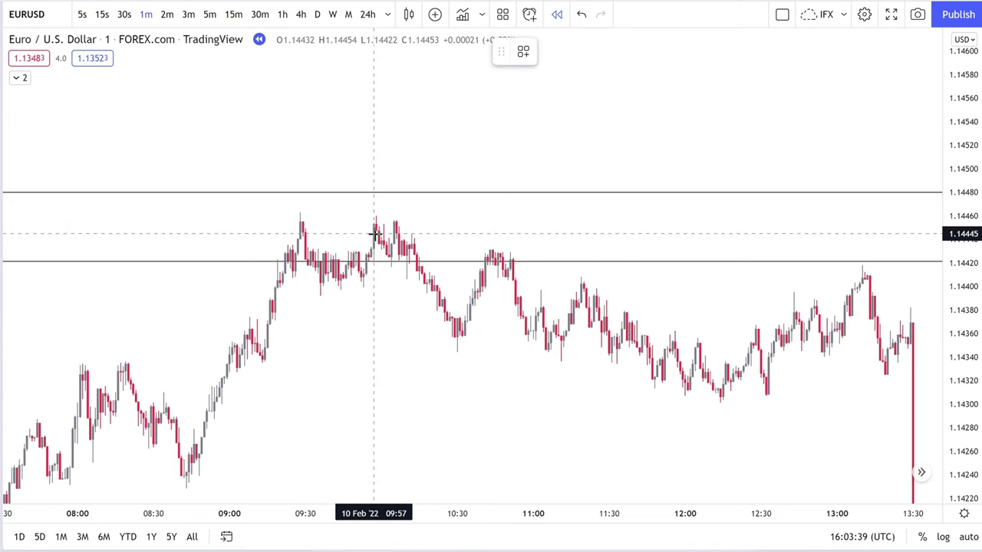
pyautogui.click(375, 238)
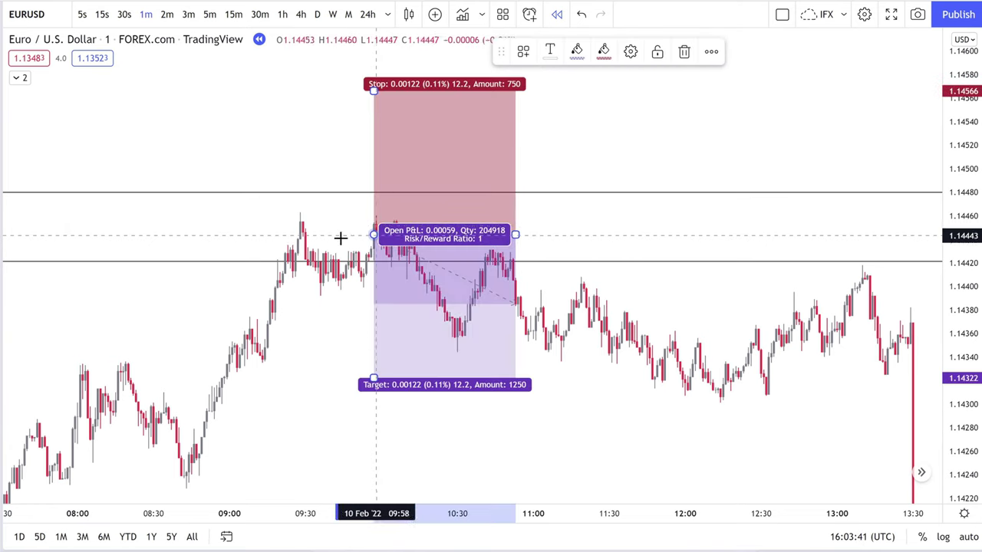
# Tighten the 09:57 short position's stop to 1.14469 and shorten it to end at about 10:17
pyautogui.moveTo(374, 87); pyautogui.dragTo(374, 143)
pyautogui.moveTo(377, 198)
pyautogui.mouseDown()
pyautogui.moveTo(376, 222)
pyautogui.moveTo(376, 208)
pyautogui.mouseUp()
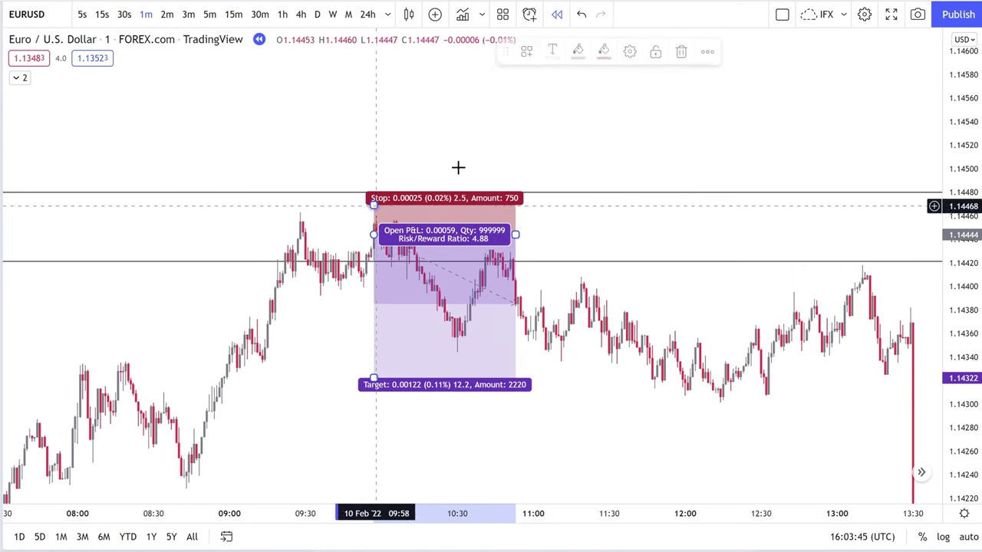
pyautogui.click(217, 224)
pyautogui.click(515, 233)
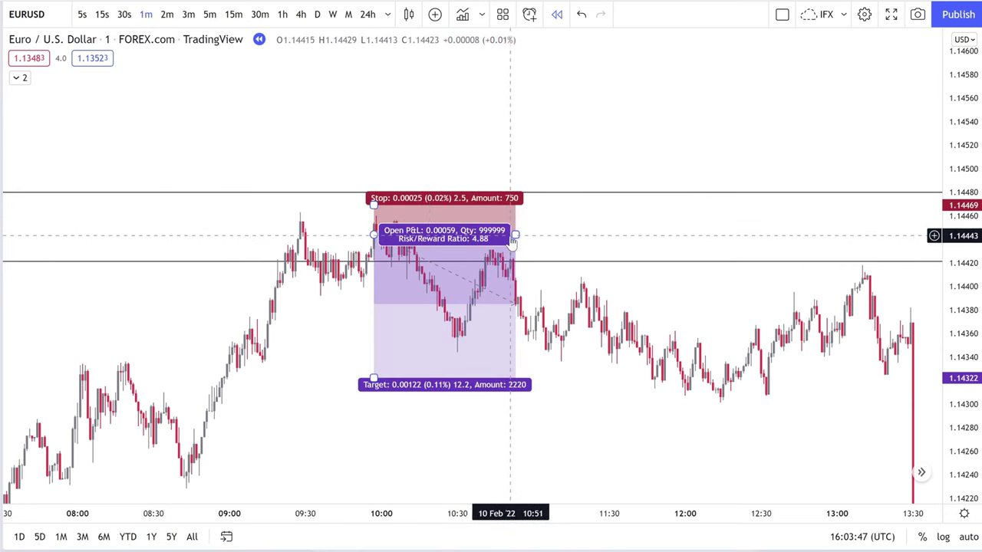
pyautogui.moveTo(515, 233); pyautogui.dragTo(424, 235)
# Place a short position at the 10:44 high with entry 1.14427 and stop 1.14452, ending at about 11:29
pyautogui.moveTo(568, 392); pyautogui.dragTo(519, 274)
pyautogui.scroll(-5, 519, 274)
pyautogui.moveTo(684, 355); pyautogui.dragTo(568, 341)
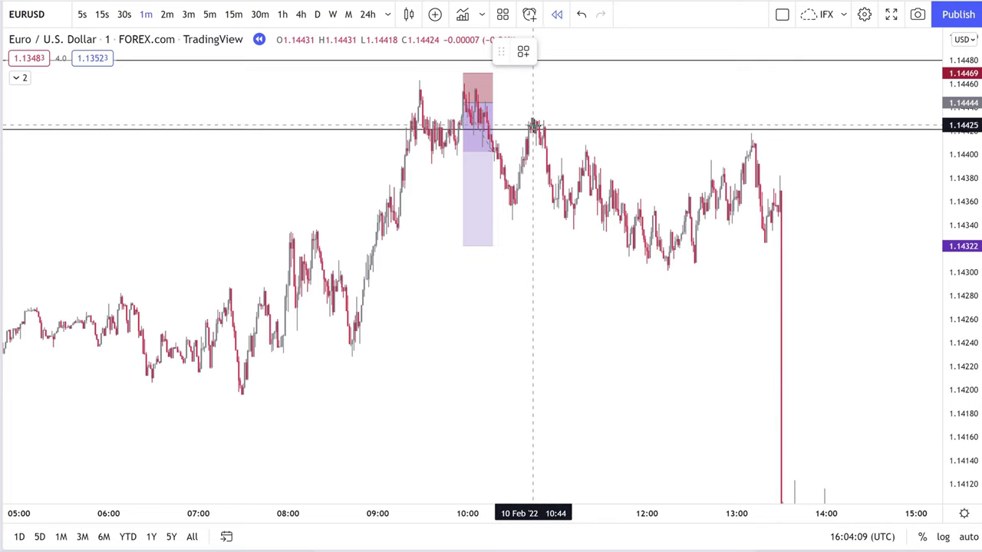
pyautogui.click(534, 123)
pyautogui.moveTo(463, 285); pyautogui.dragTo(456, 342)
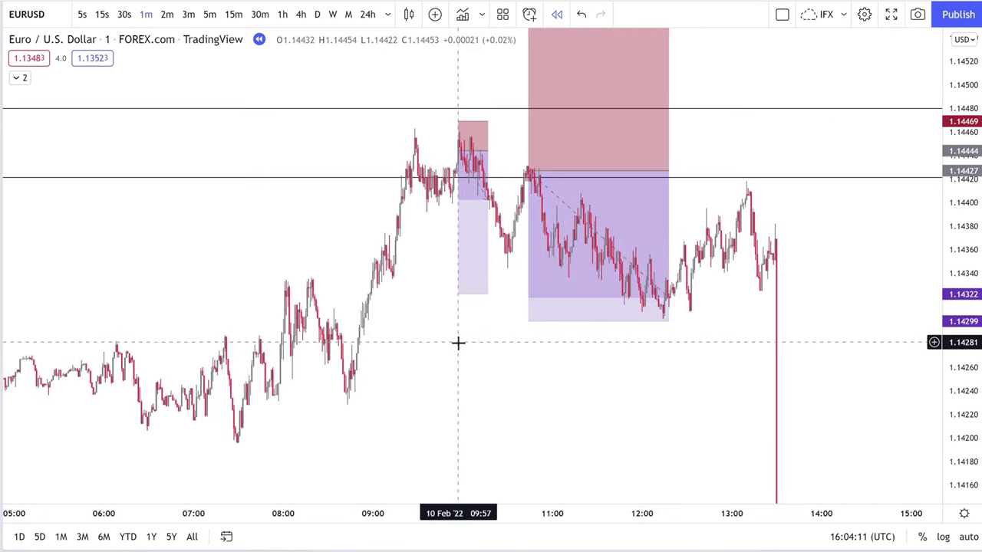
pyautogui.moveTo(504, 99); pyautogui.dragTo(501, 127)
pyautogui.moveTo(525, 47); pyautogui.dragTo(528, 169)
pyautogui.moveTo(665, 197); pyautogui.dragTo(593, 197)
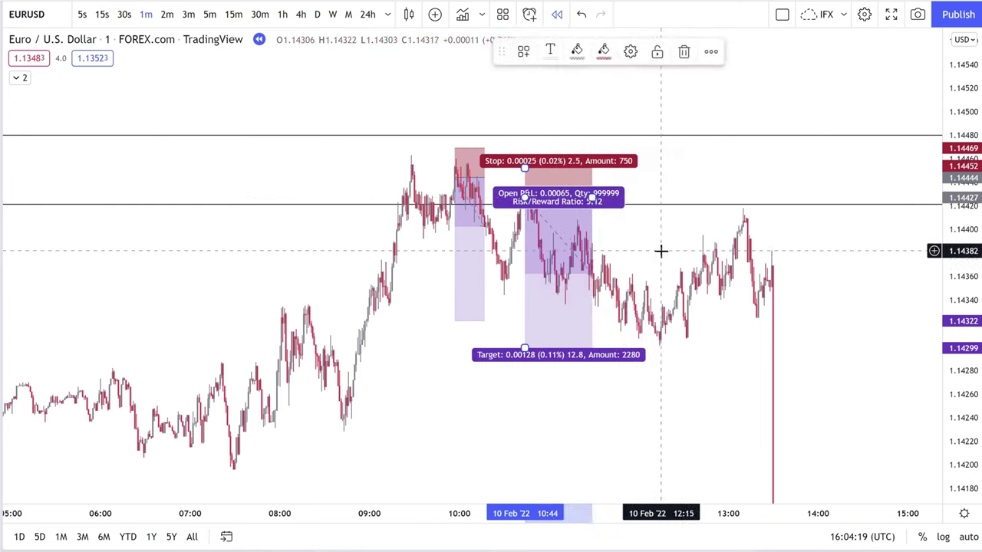
# Place a short position at the 13:11 high with its entry at 1.14413 and stop at 1.14438
pyautogui.moveTo(654, 248); pyautogui.dragTo(612, 227)
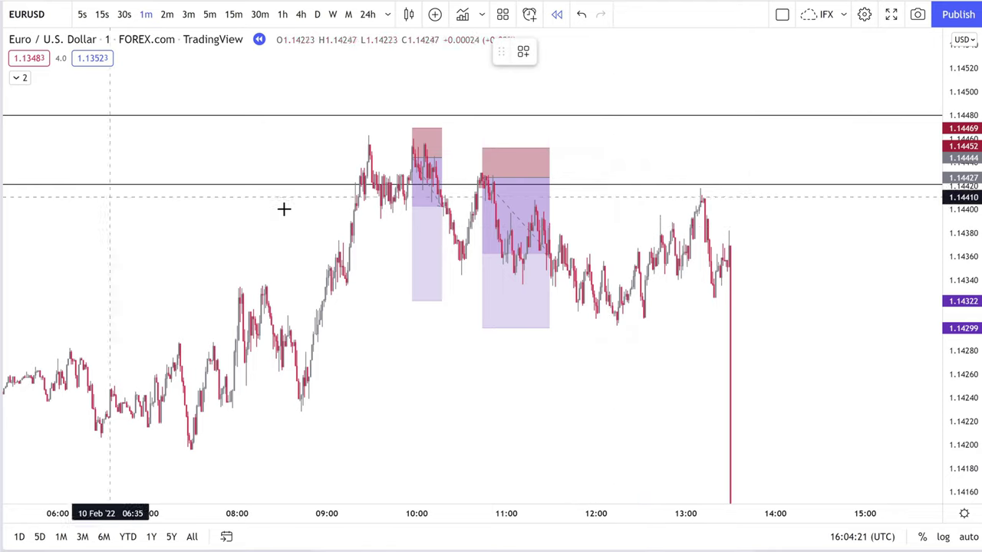
pyautogui.click(702, 194)
pyautogui.moveTo(651, 154); pyautogui.dragTo(642, 181)
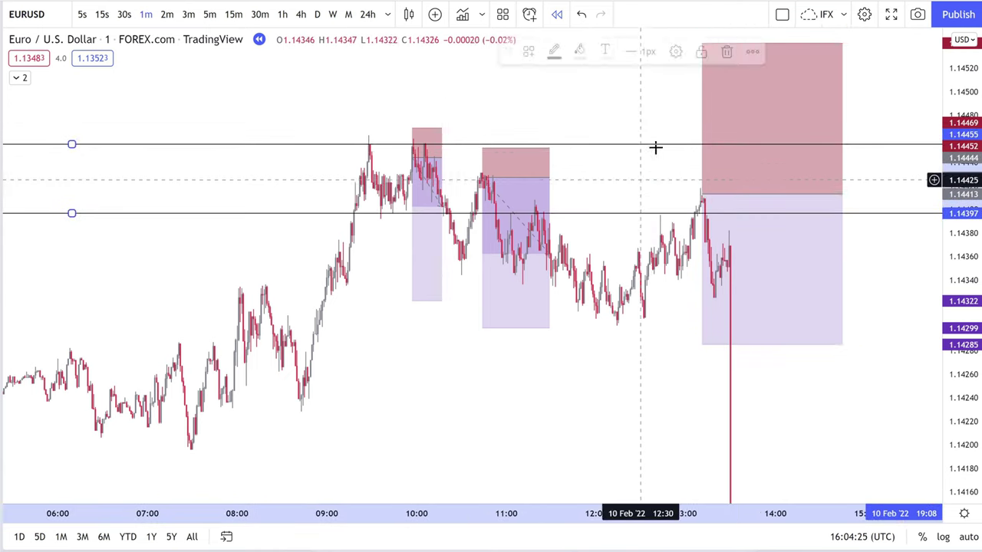
pyautogui.hotkey('ctrl', 'z')
pyautogui.moveTo(638, 99); pyautogui.dragTo(629, 140)
pyautogui.moveTo(689, 88); pyautogui.dragTo(693, 205)
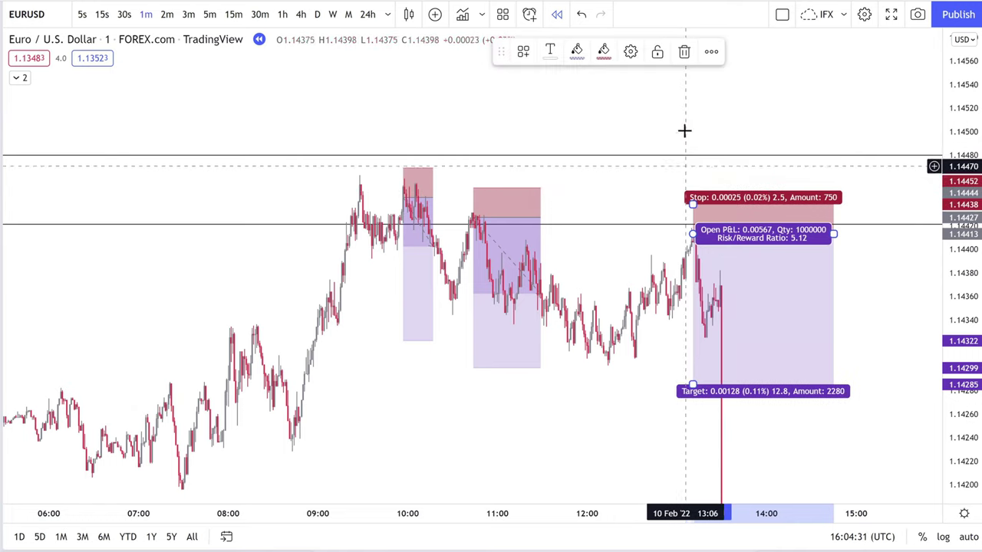
pyautogui.click(684, 131)
# Extend the targets of all three short positions down to about 1.1397, near the horizontal arrow
pyautogui.scroll(-3, 798, 277)
pyautogui.moveTo(832, 454); pyautogui.dragTo(734, 274)
pyautogui.scroll(-3, 738, 277)
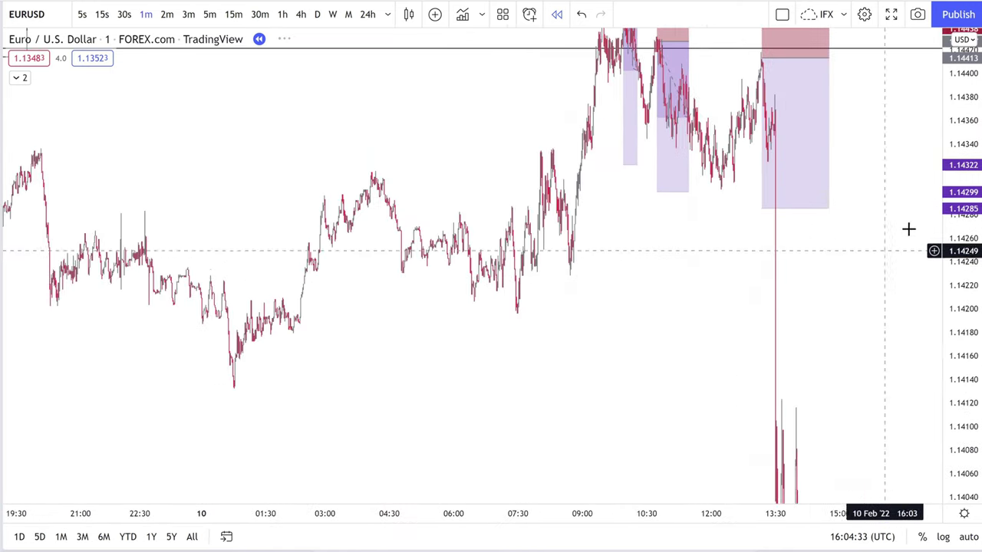
pyautogui.moveTo(961, 197); pyautogui.dragTo(962, 318)
pyautogui.moveTo(753, 191); pyautogui.dragTo(742, 446)
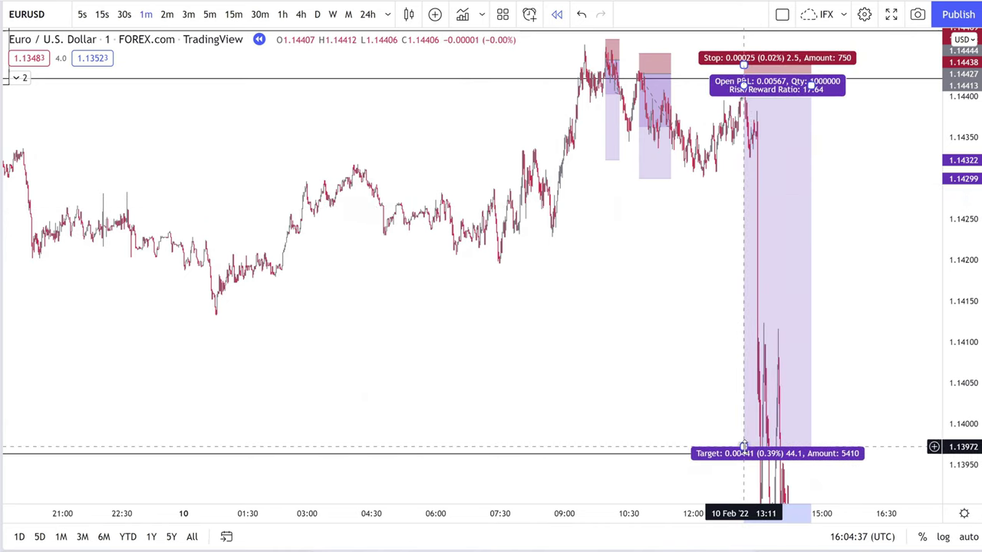
pyautogui.click(639, 178)
pyautogui.moveTo(639, 178); pyautogui.dragTo(639, 450)
pyautogui.click(618, 151)
pyautogui.moveTo(605, 159); pyautogui.dragTo(601, 453)
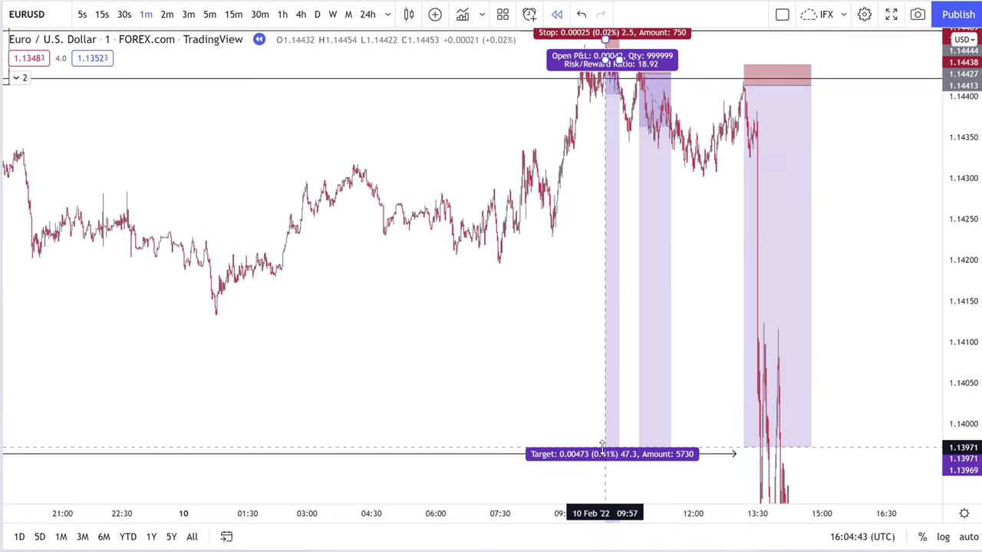
# Brush pairs of near-horizontal lines carrying each high's zone forward to the next, from the 09:28 high to the 13:11 short position
pyautogui.moveTo(565, 314); pyautogui.dragTo(581, 383)
pyautogui.scroll(2, 586, 387)
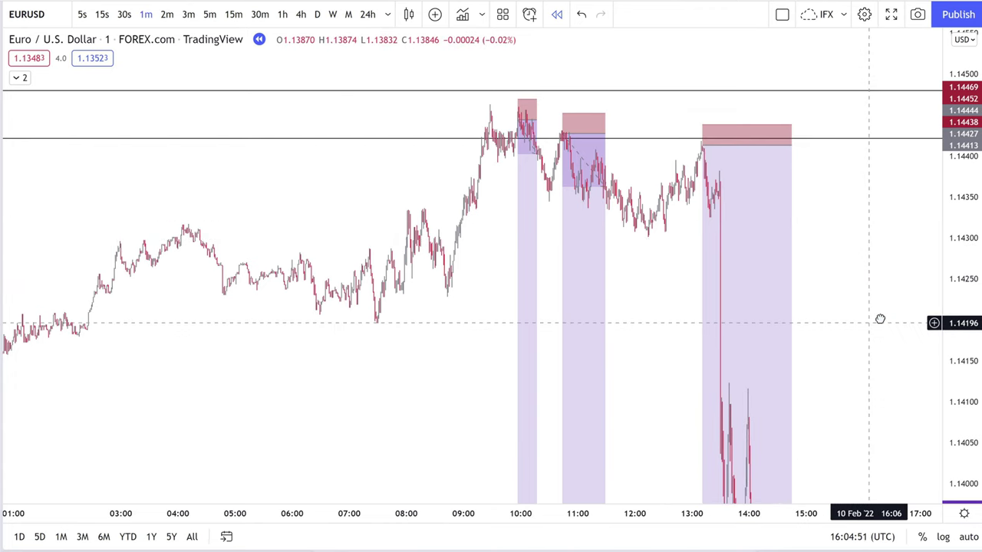
pyautogui.scroll(2, 879, 319)
pyautogui.moveTo(794, 296); pyautogui.dragTo(823, 297)
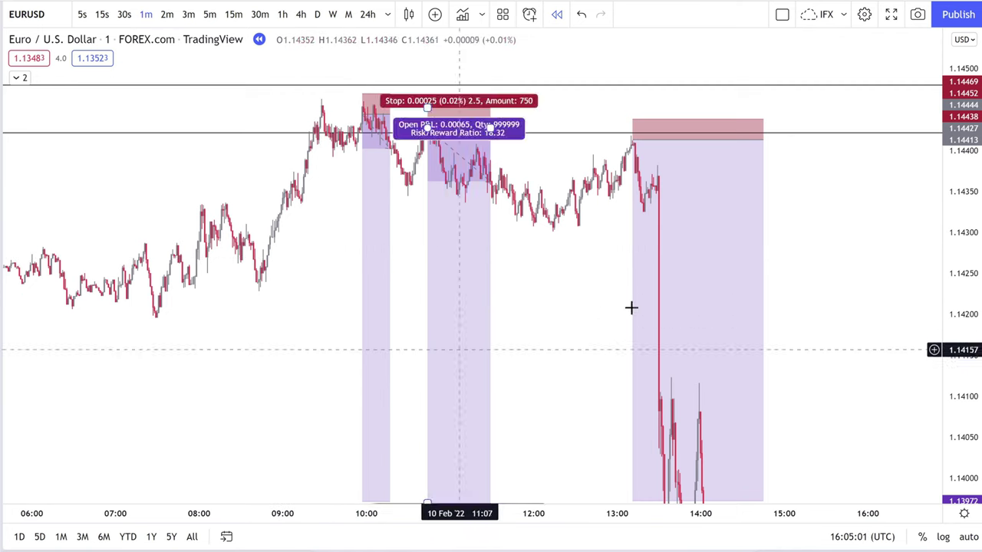
pyautogui.moveTo(576, 345); pyautogui.dragTo(676, 454)
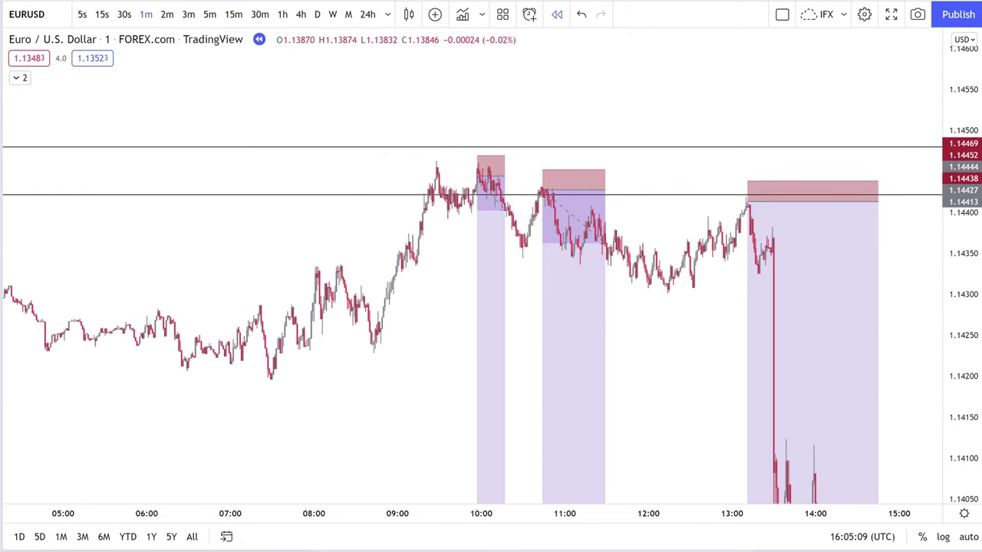
pyautogui.moveTo(434, 176); pyautogui.dragTo(512, 177)
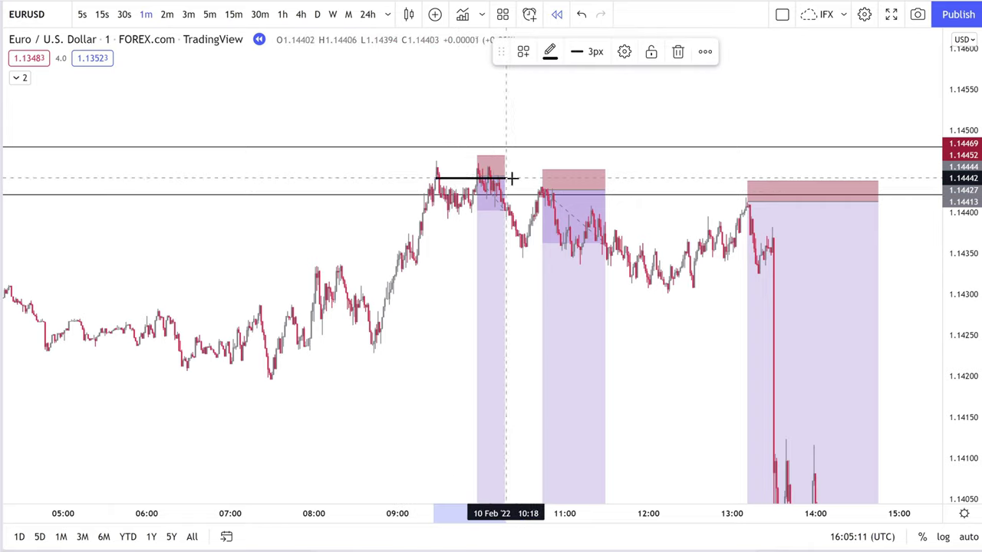
pyautogui.moveTo(439, 166)
pyautogui.mouseDown()
pyautogui.moveTo(493, 163)
pyautogui.moveTo(543, 189)
pyautogui.moveTo(781, 211)
pyautogui.mouseUp()
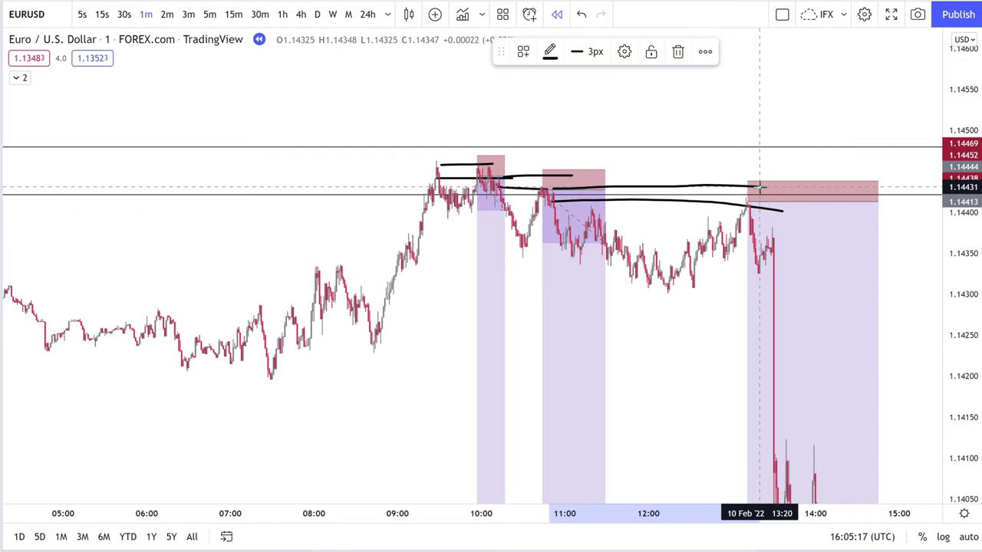